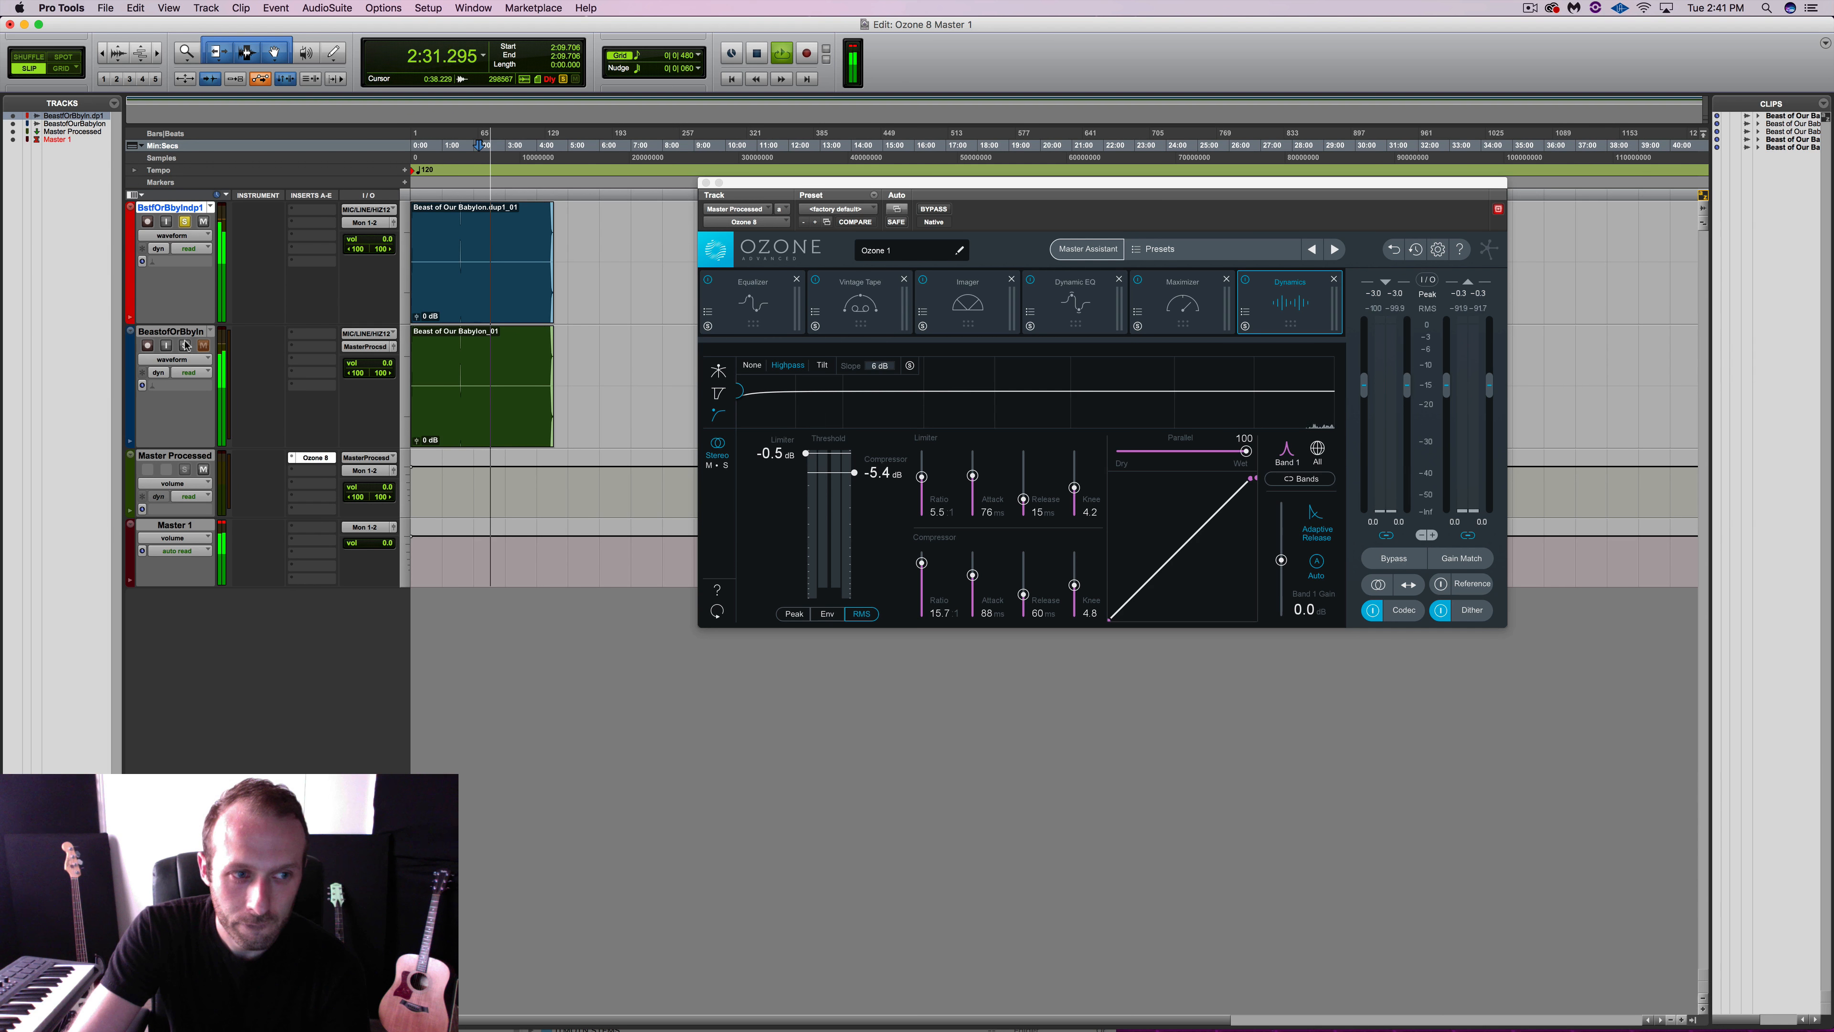
# Compare the Ozone-processed and original Beast of Our Babylon tracks by alternating their solos during playback, including from about 3:26, stopping with the original soloed.
pyautogui.click(185, 345)
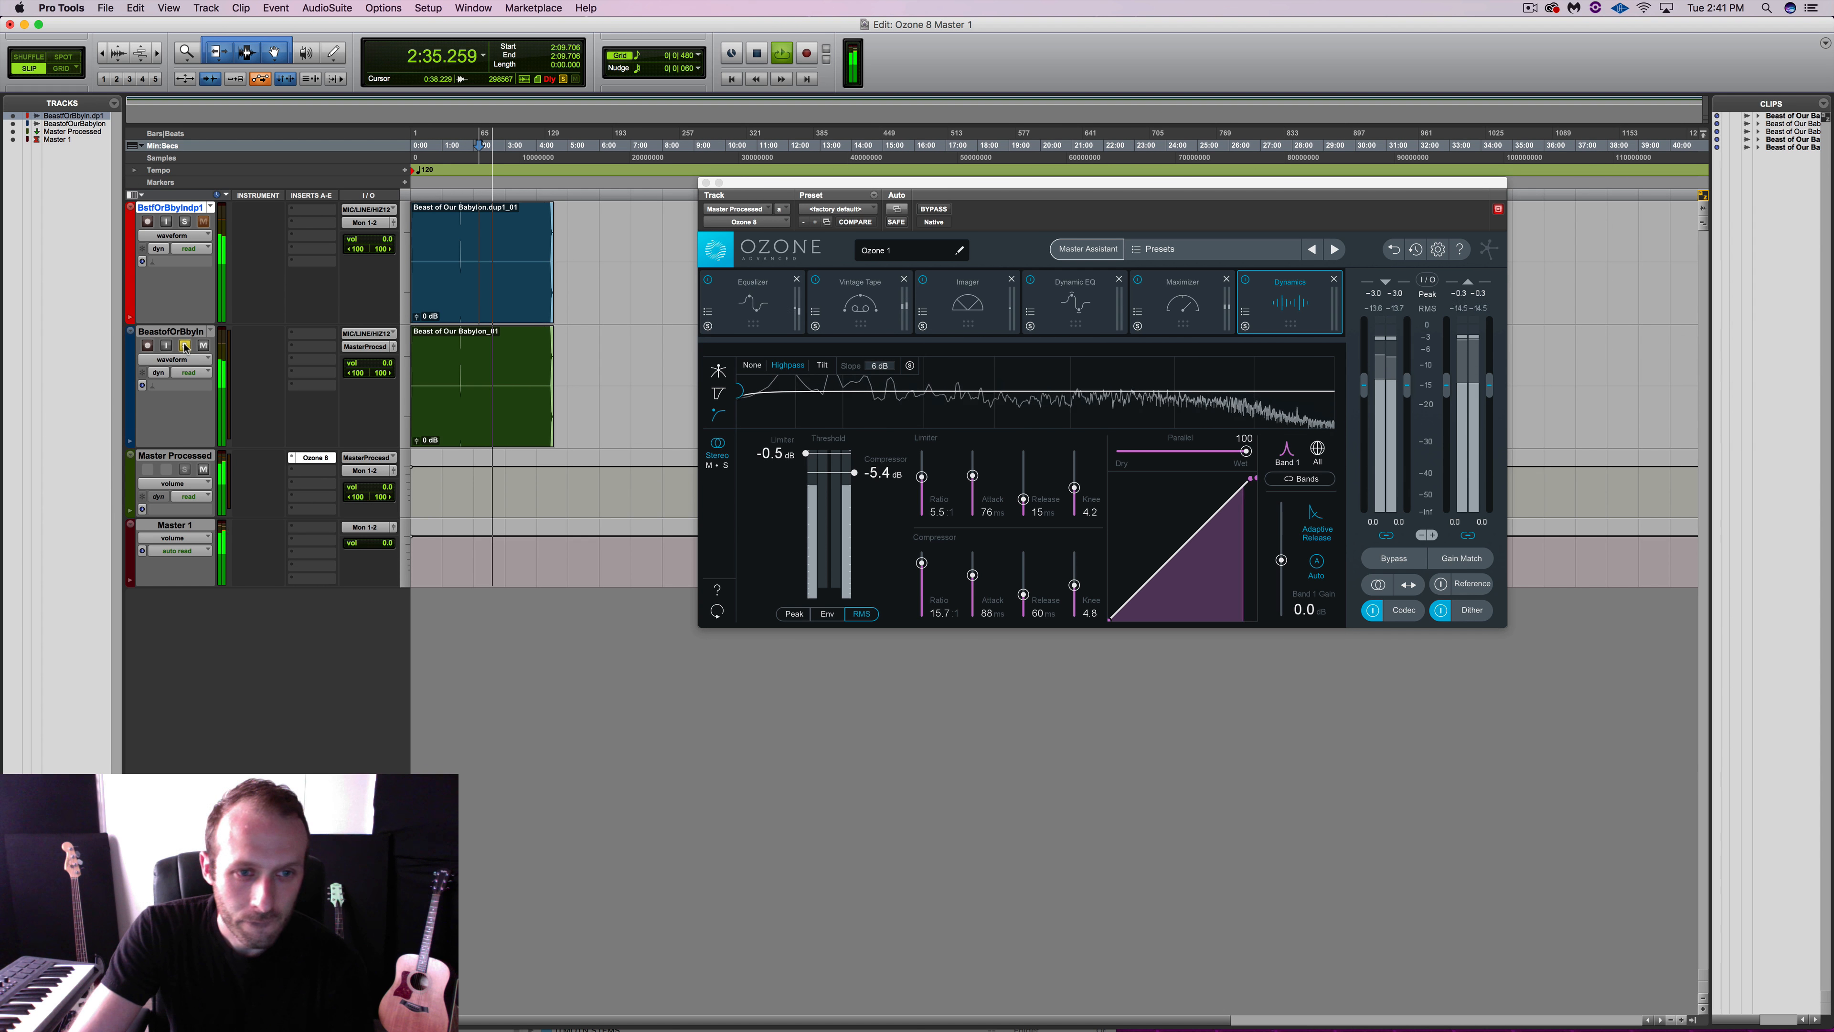
pyautogui.click(519, 146)
pyautogui.click(184, 222)
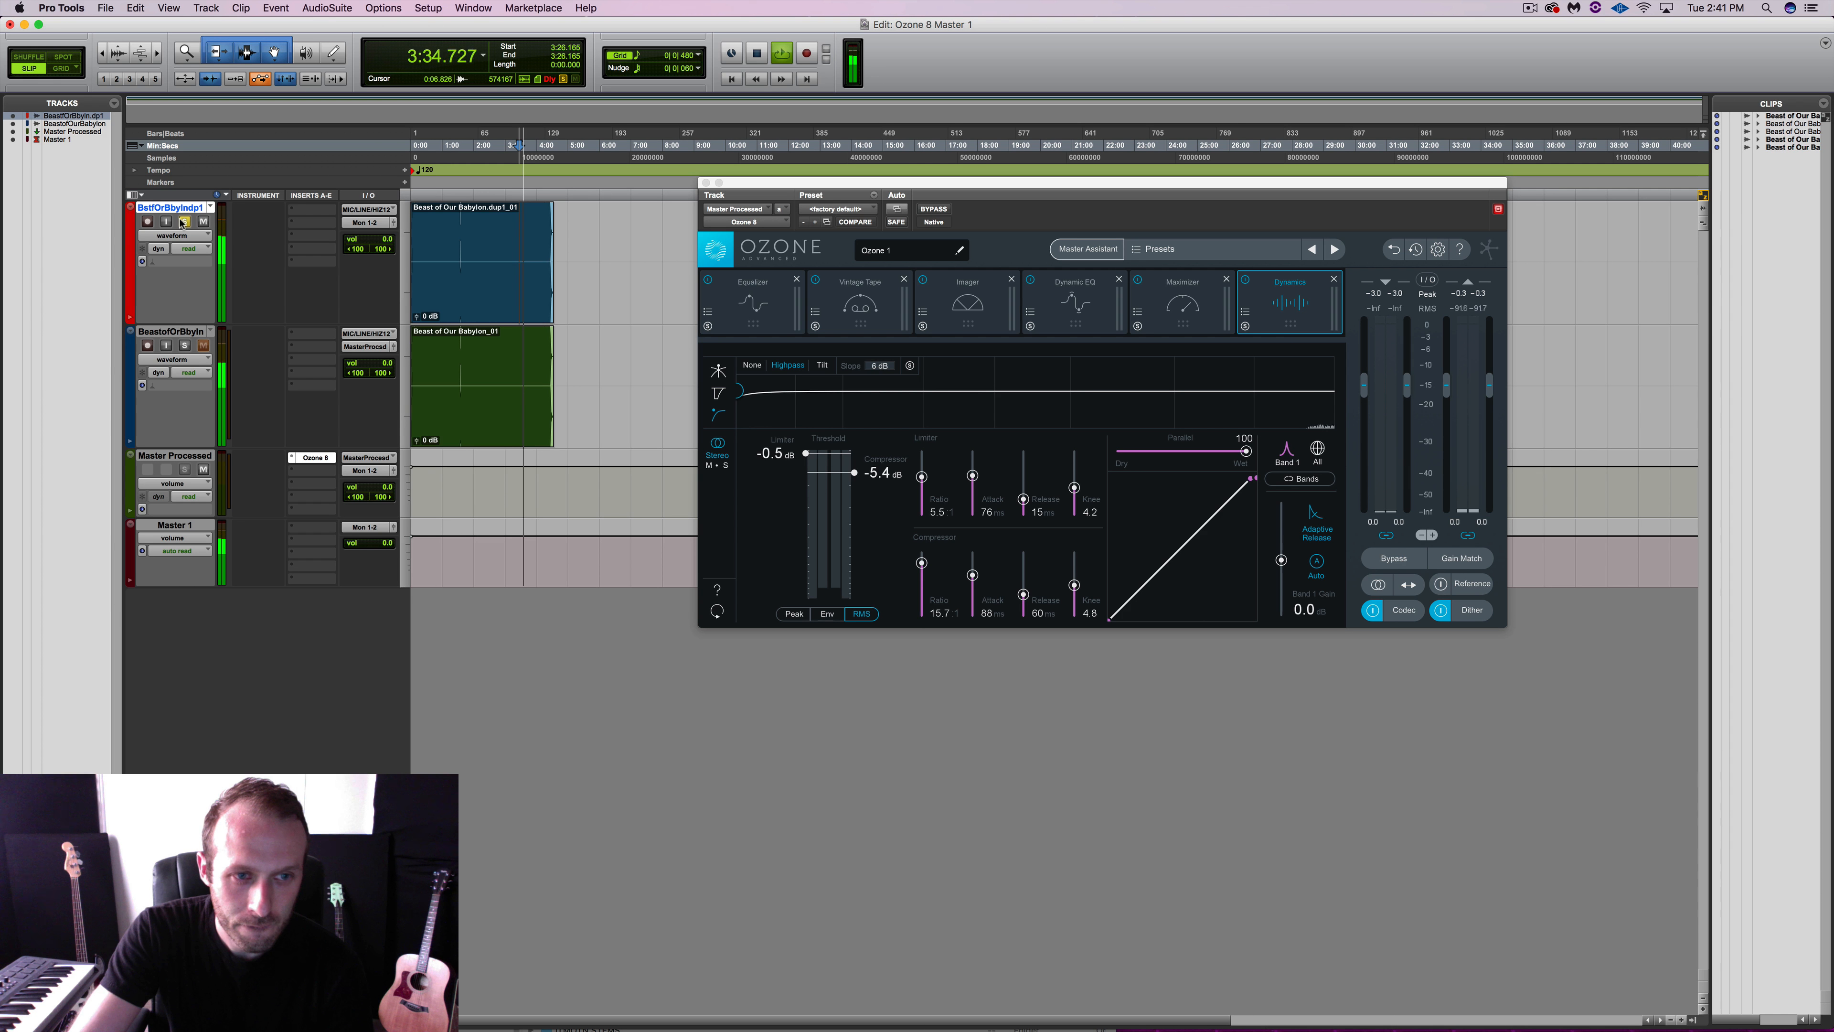
pyautogui.click(184, 346)
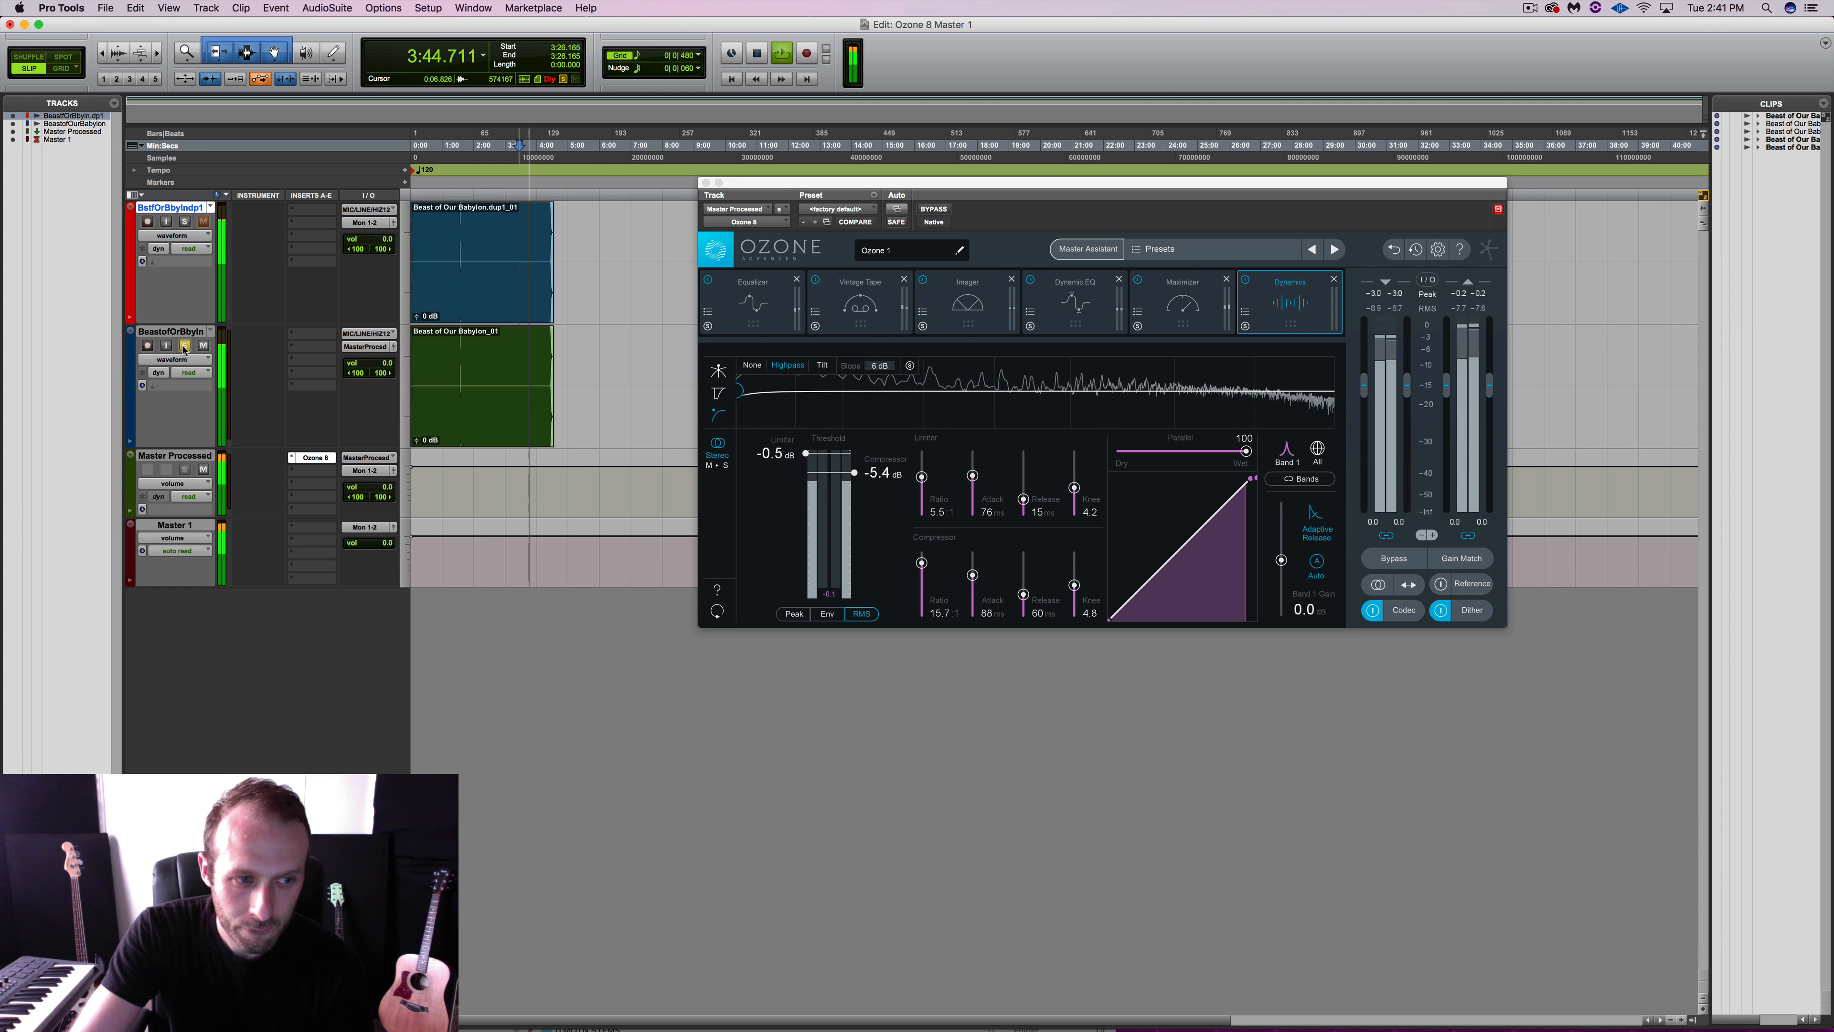
pyautogui.press('space')
pyautogui.click(185, 221)
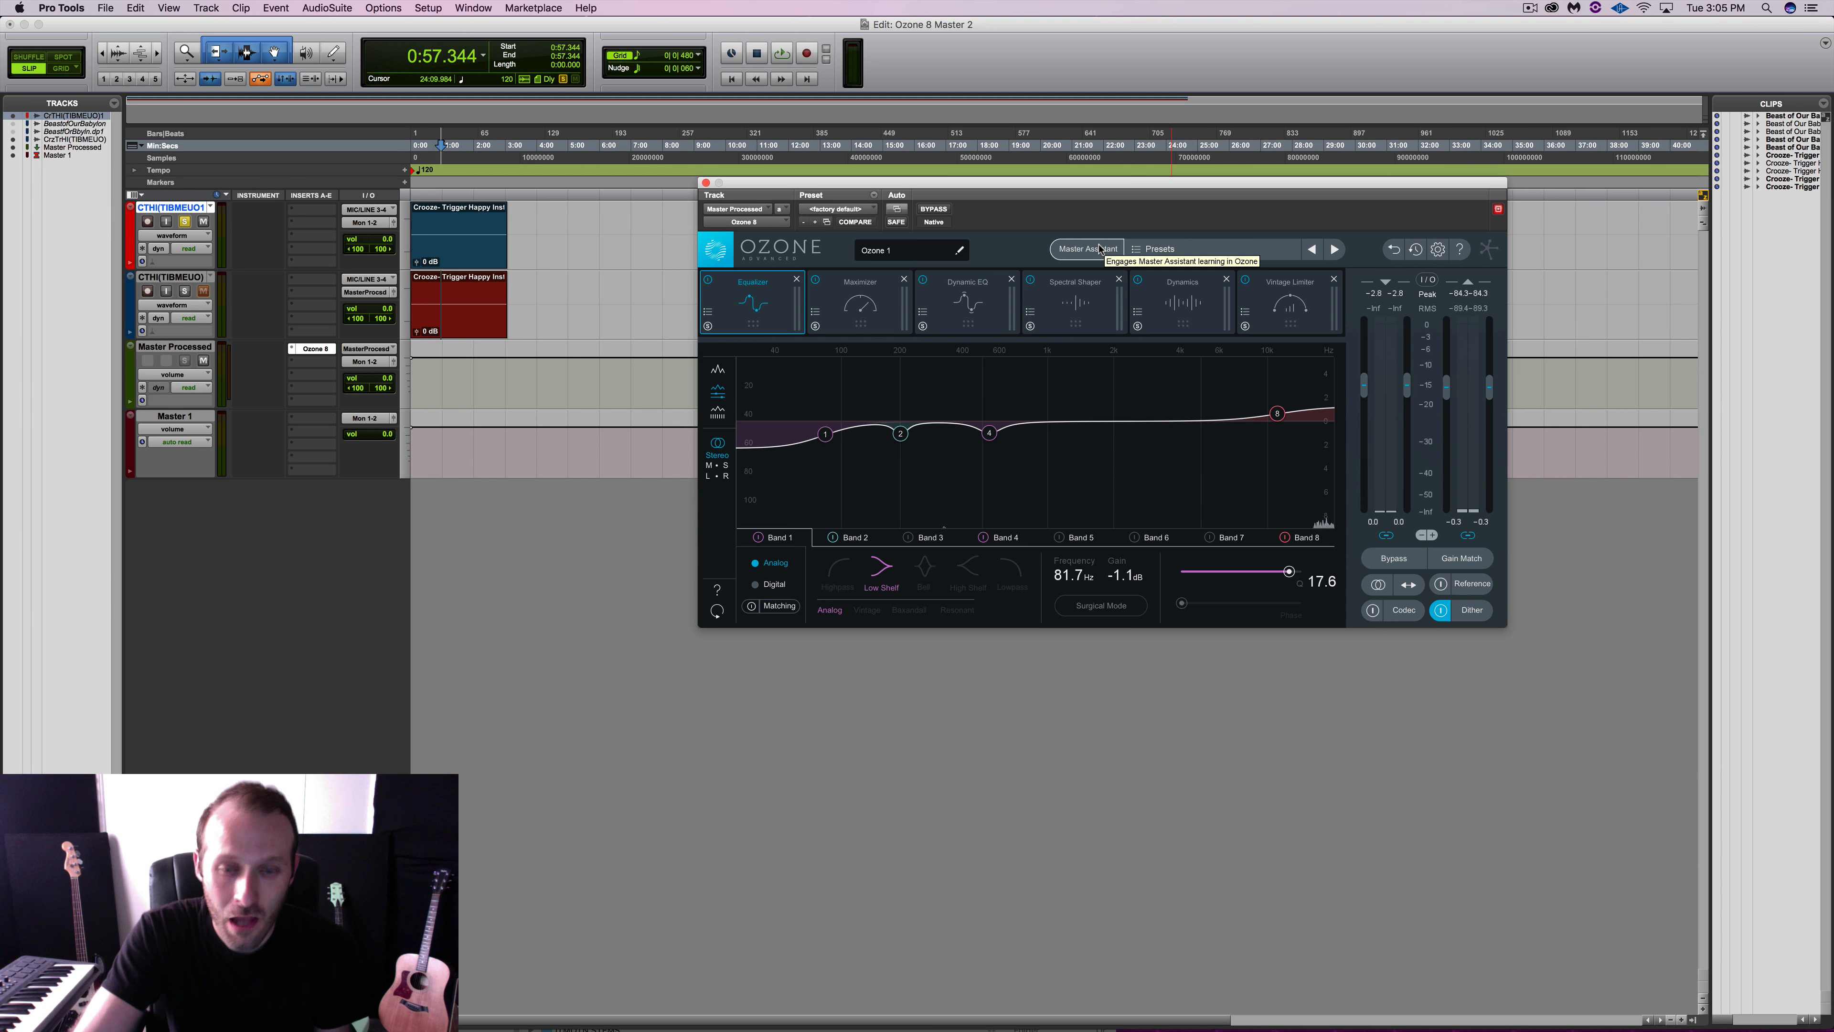
# Look through the Maximizer, Dynamic EQ, Spectral Shaper and Dynamics modules, returning to examine the Equalizer curve on the trap instrumental's master.
pyautogui.click(863, 309)
pyautogui.click(977, 309)
pyautogui.click(1081, 303)
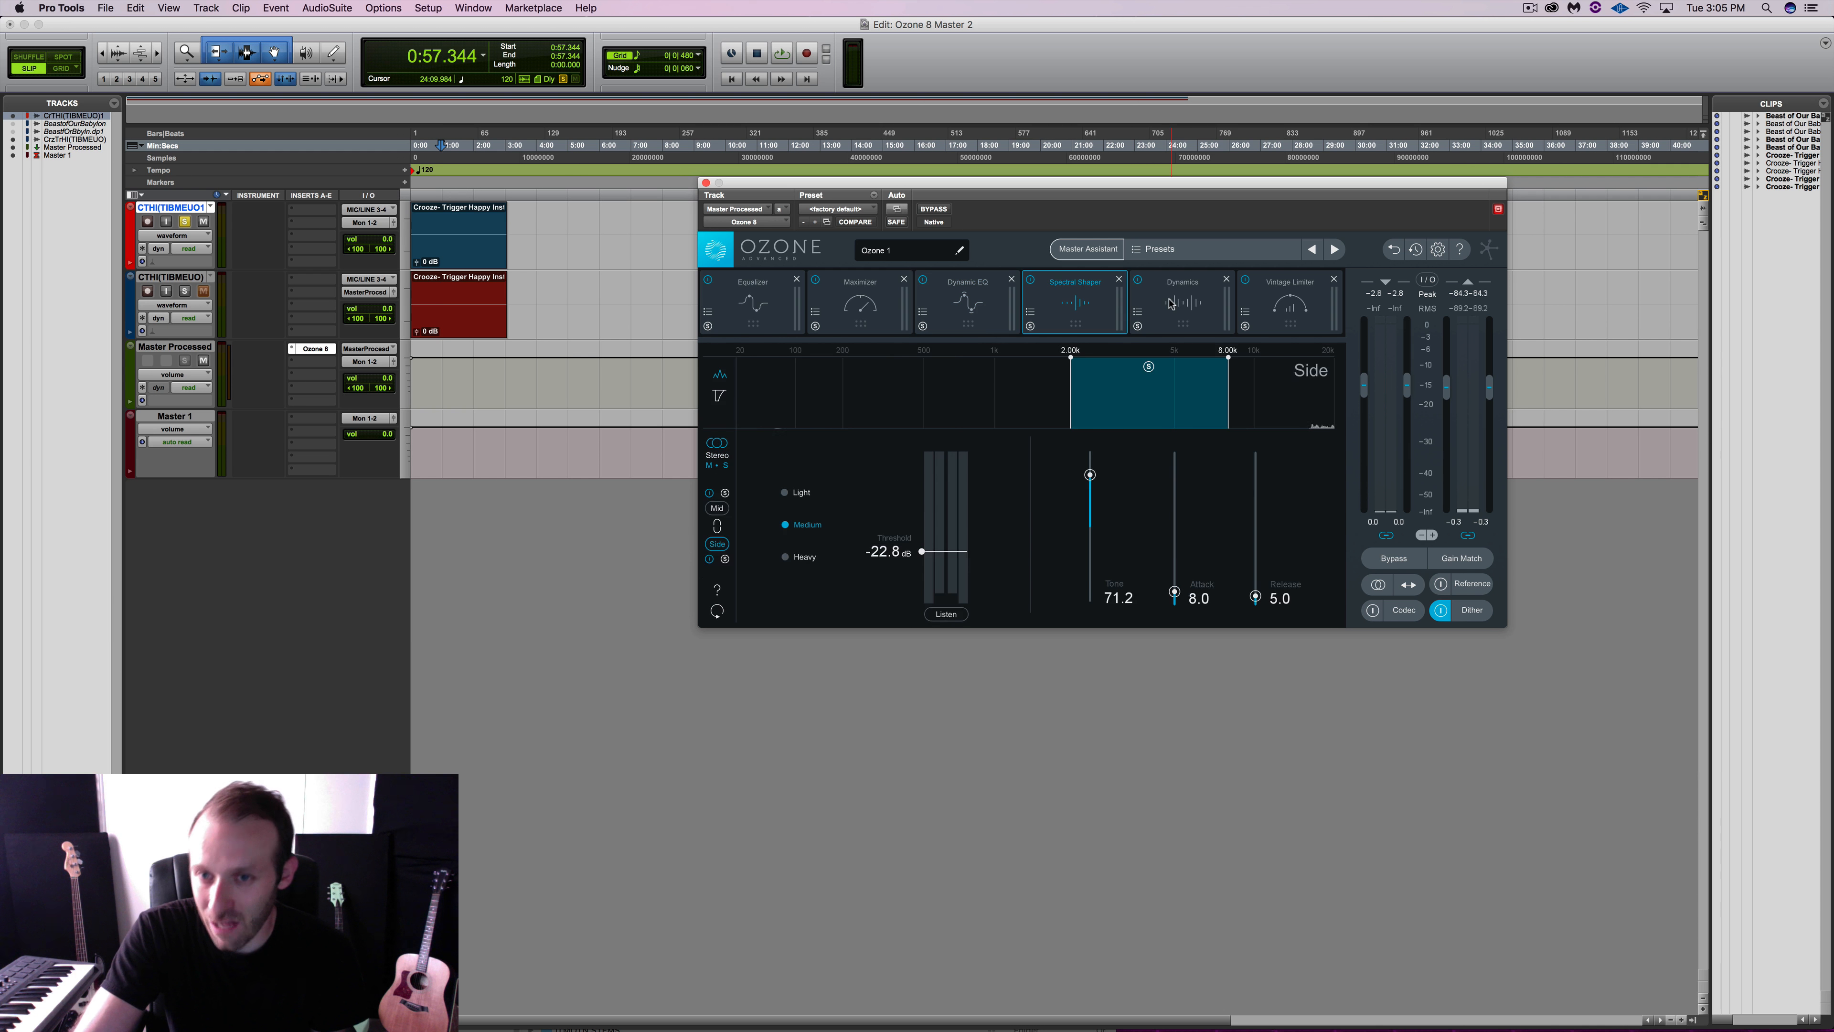
pyautogui.click(1171, 303)
pyautogui.click(860, 303)
pyautogui.click(753, 309)
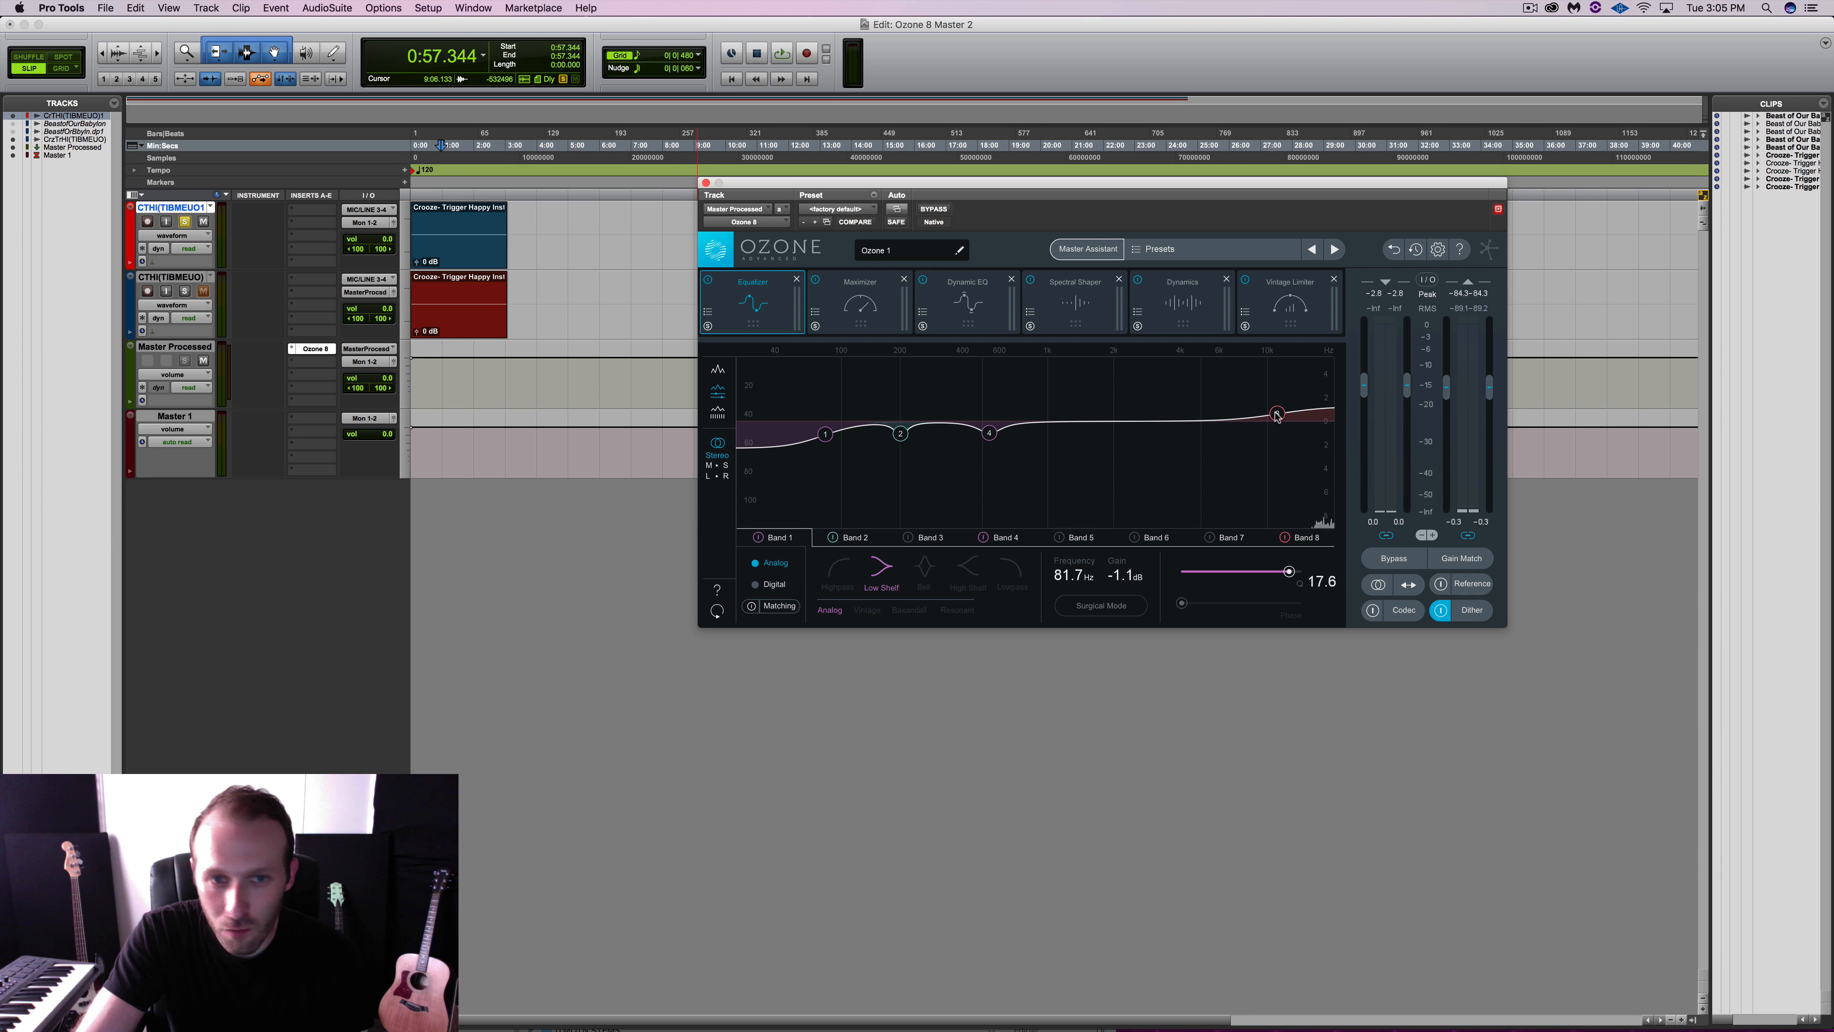
# Examine the trap master's Maximizer, Dynamic EQ, Spectral Shaper, Dynamics and Vintage Limiter settings one after another.
pyautogui.click(860, 300)
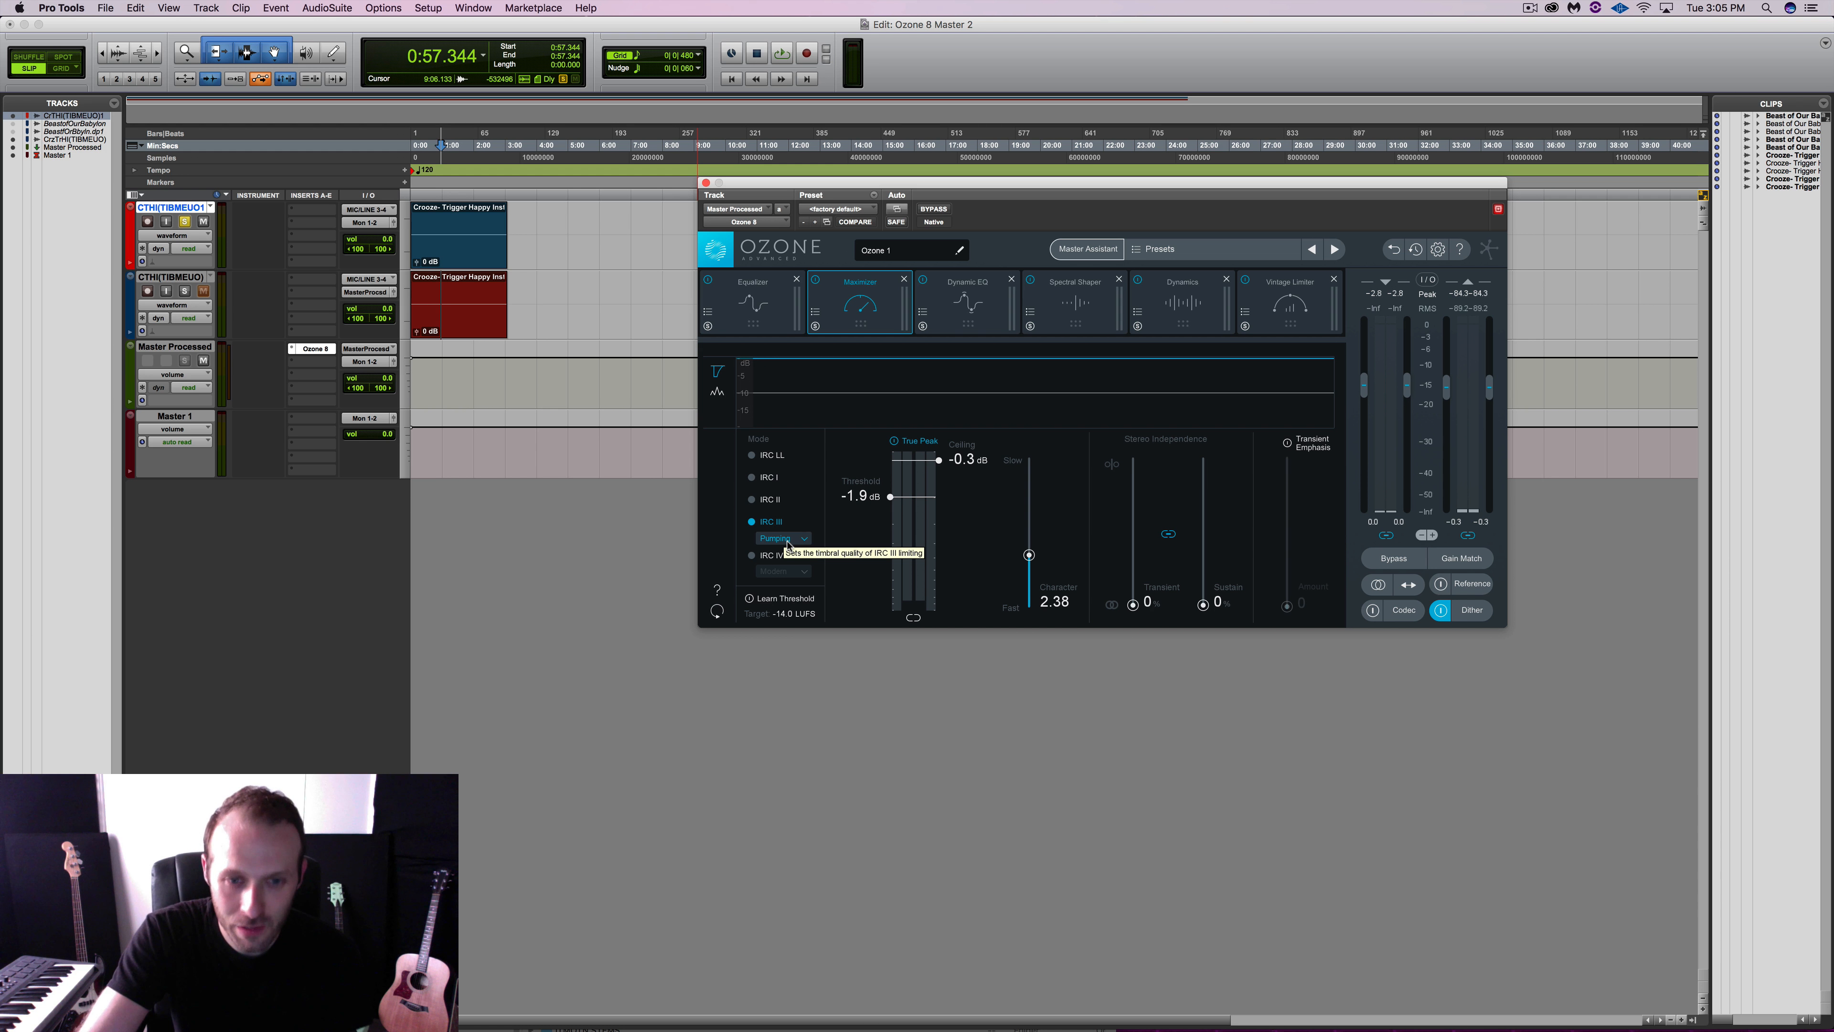
pyautogui.click(974, 312)
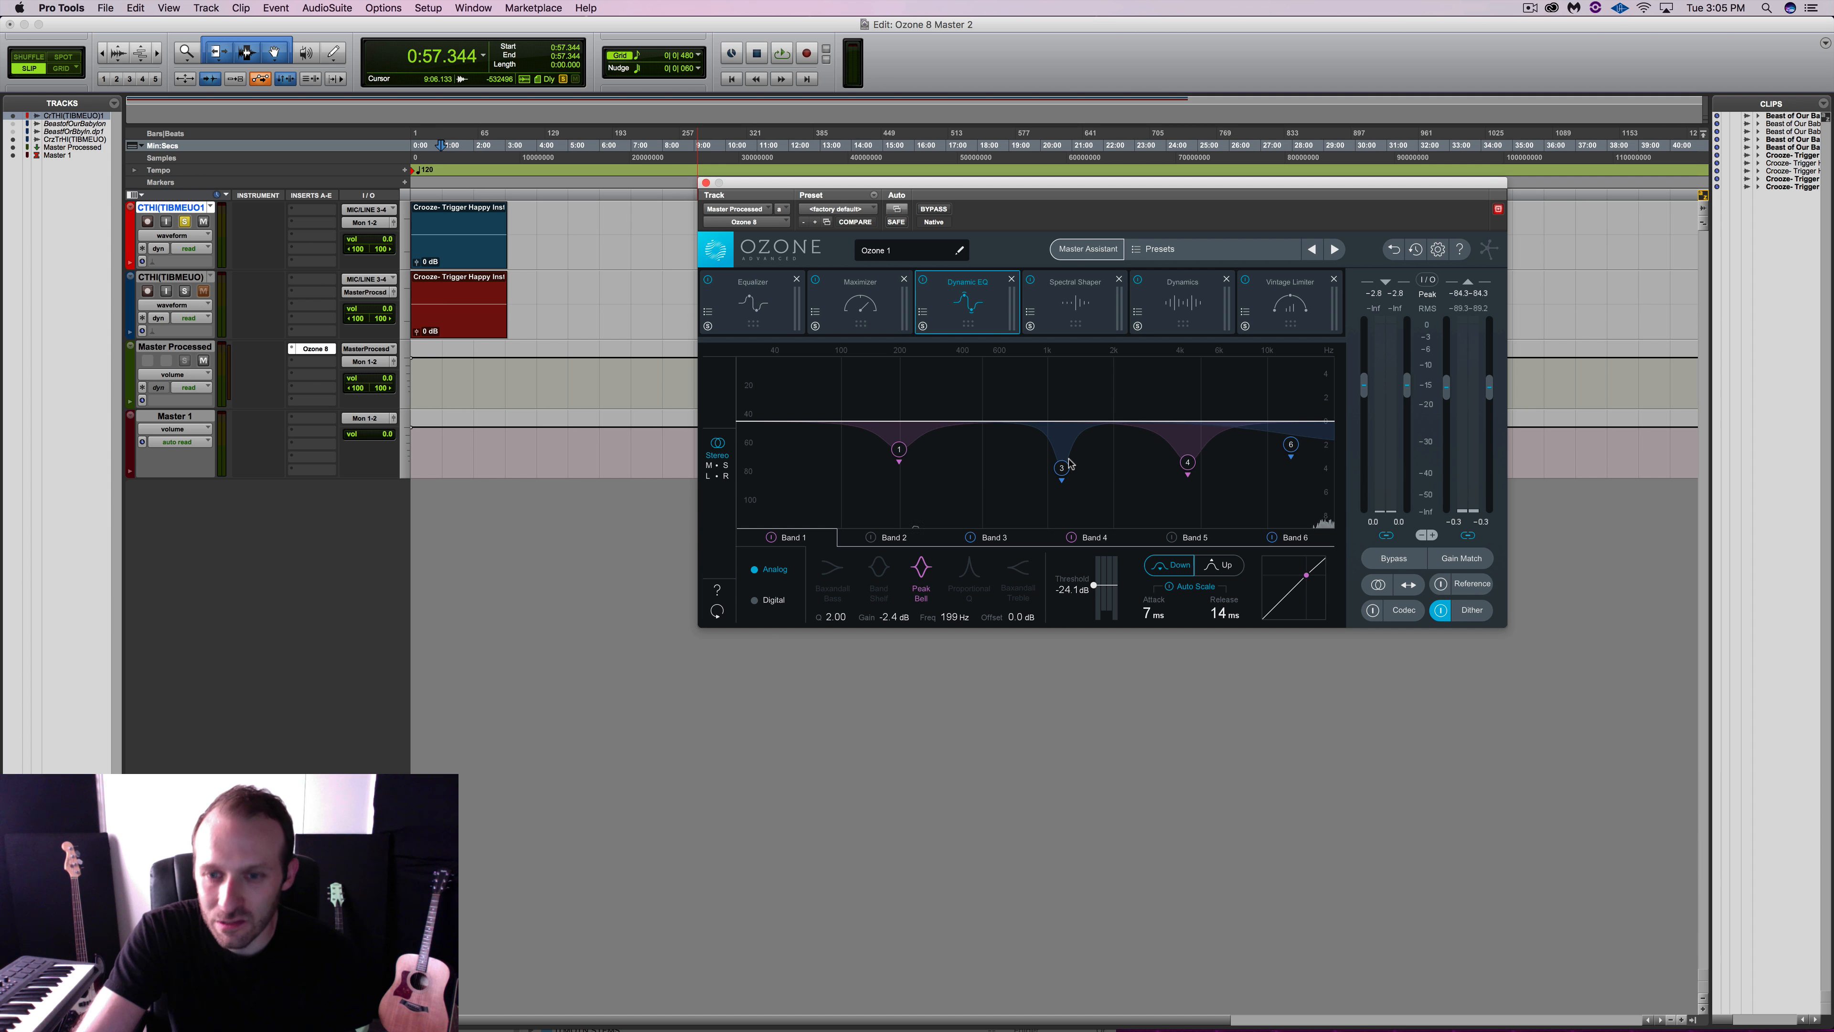
pyautogui.click(1081, 284)
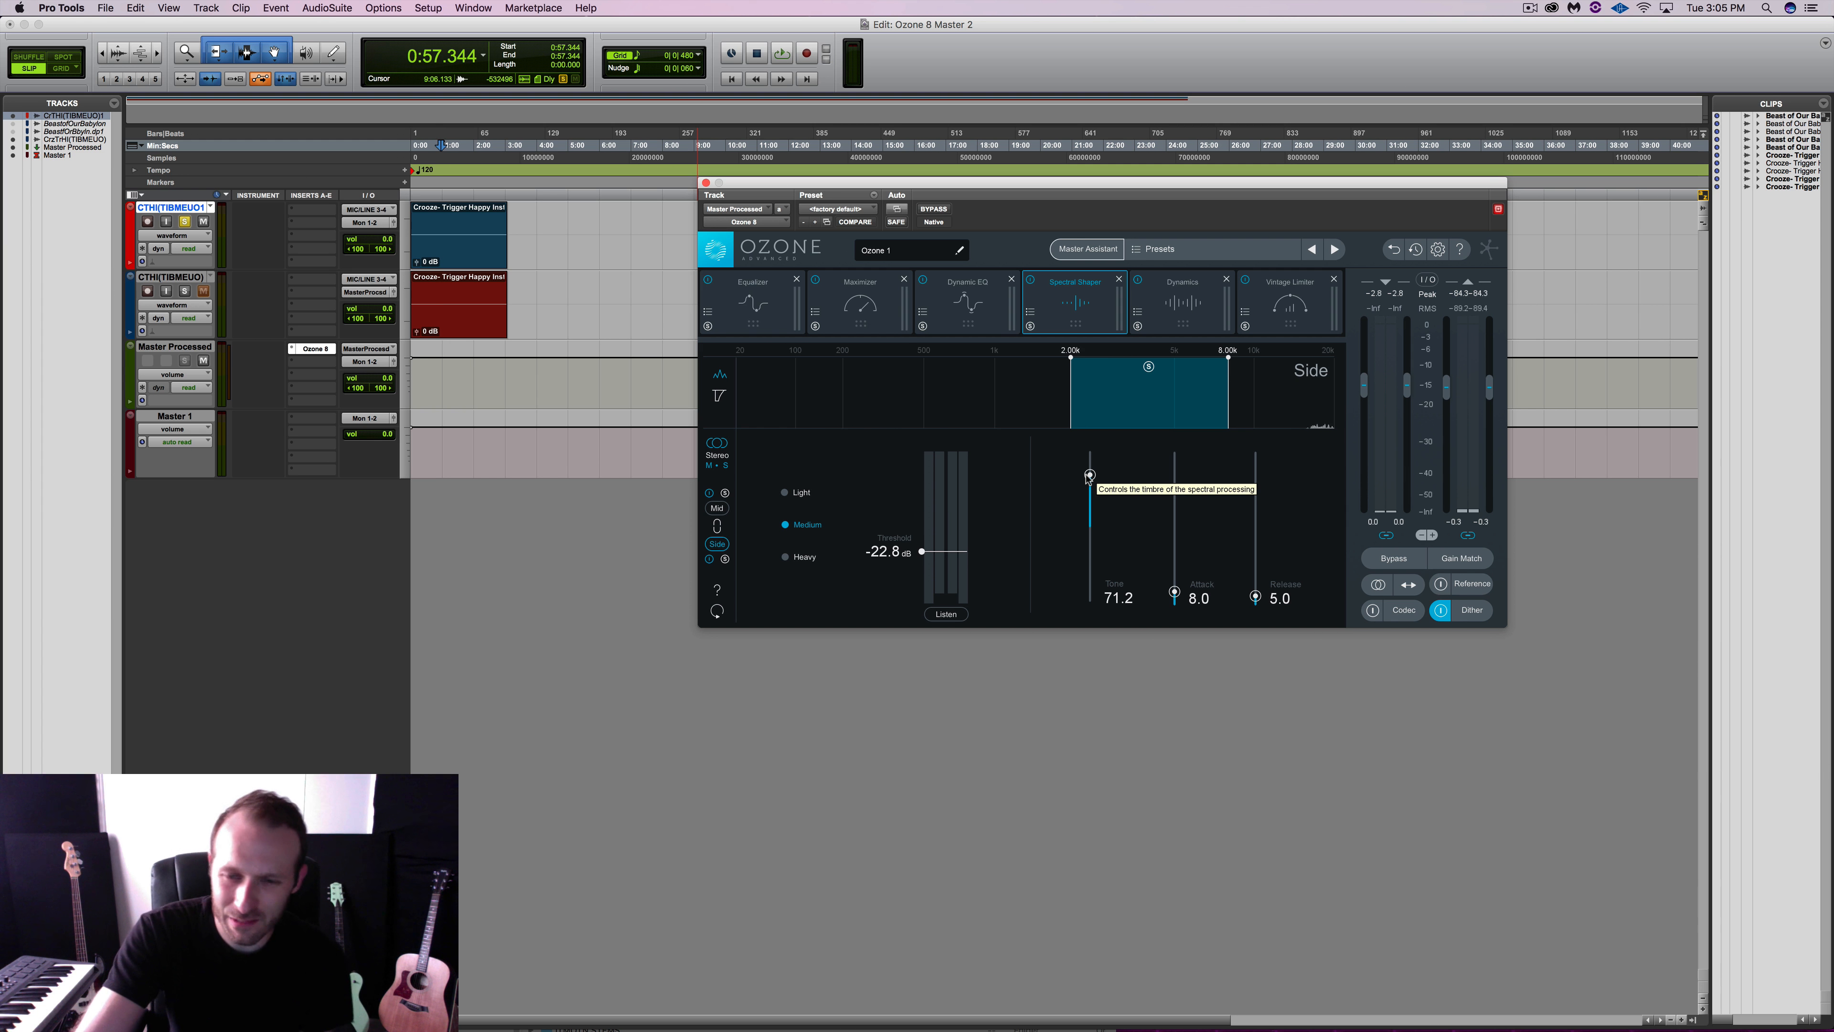
pyautogui.click(1182, 302)
pyautogui.click(1265, 305)
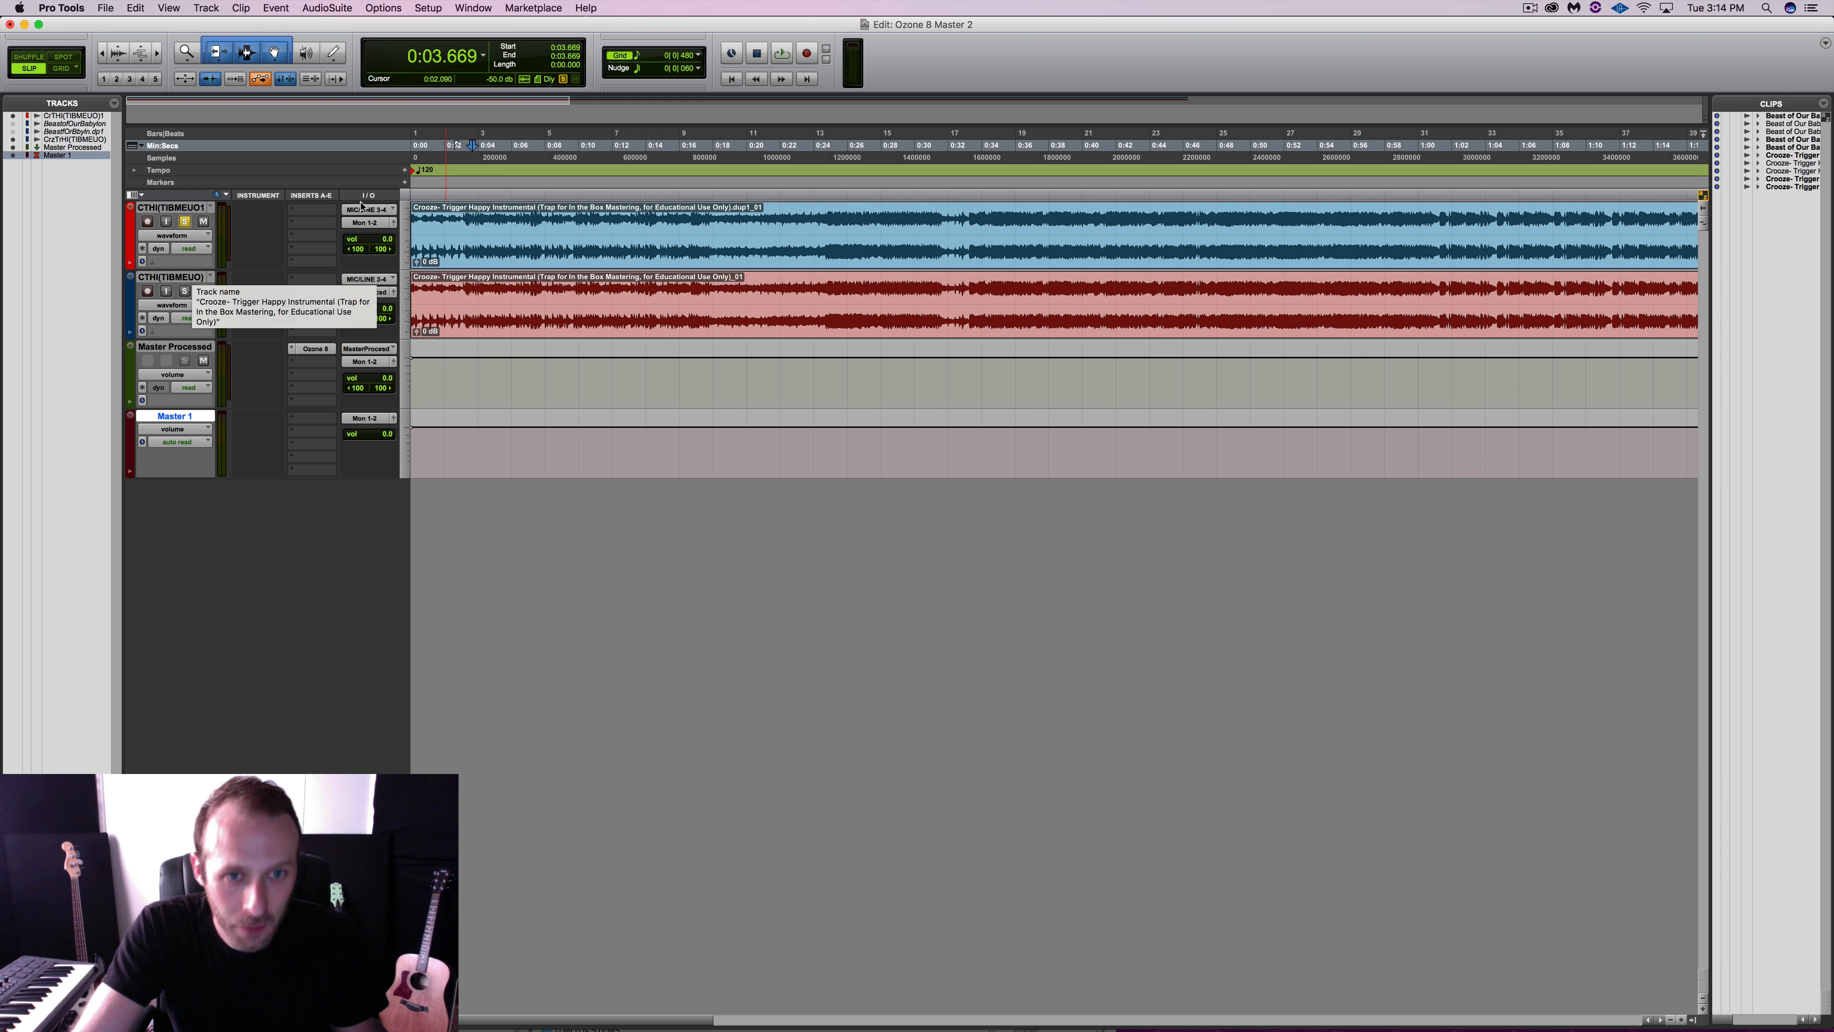
# Play the trap instrumental from 0:03.669 and solo the Ozone-processed track to compare it with the original.
pyautogui.press('space')
pyautogui.click(185, 291)
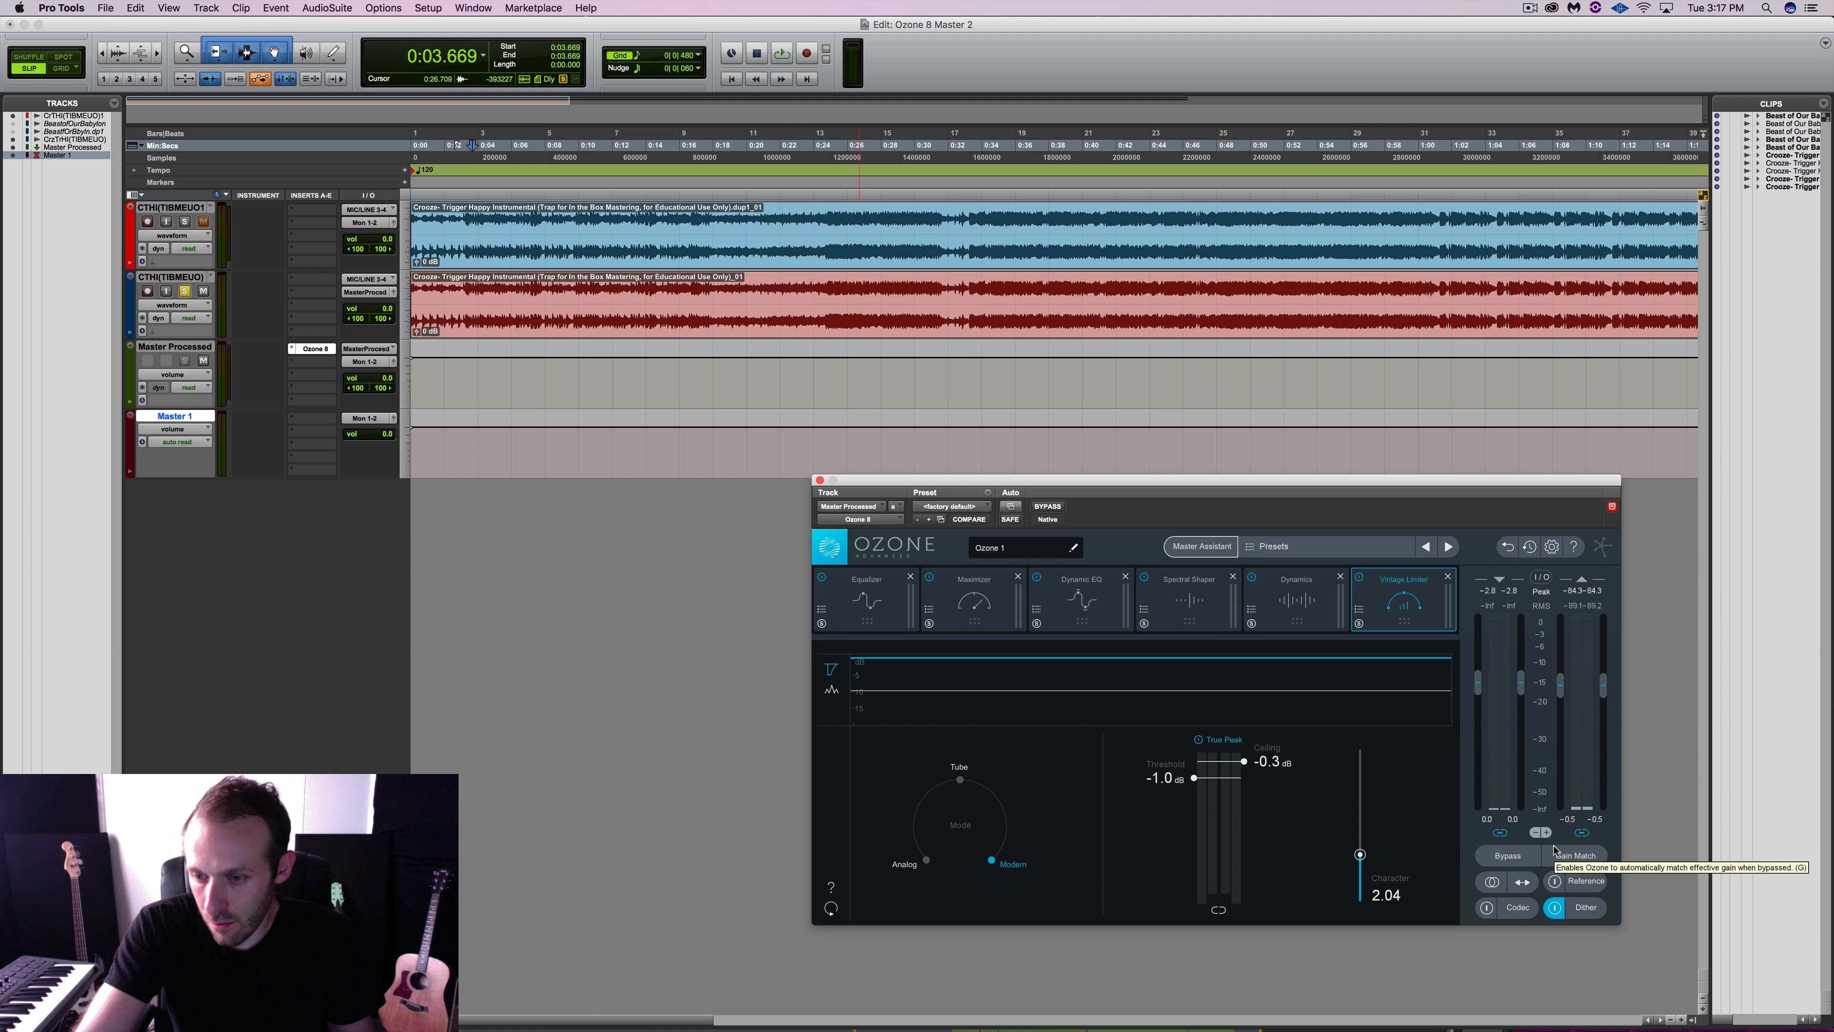
# Examine Ozone's Codec Preview options, the reference track view and the Dither settings.
pyautogui.click(1516, 907)
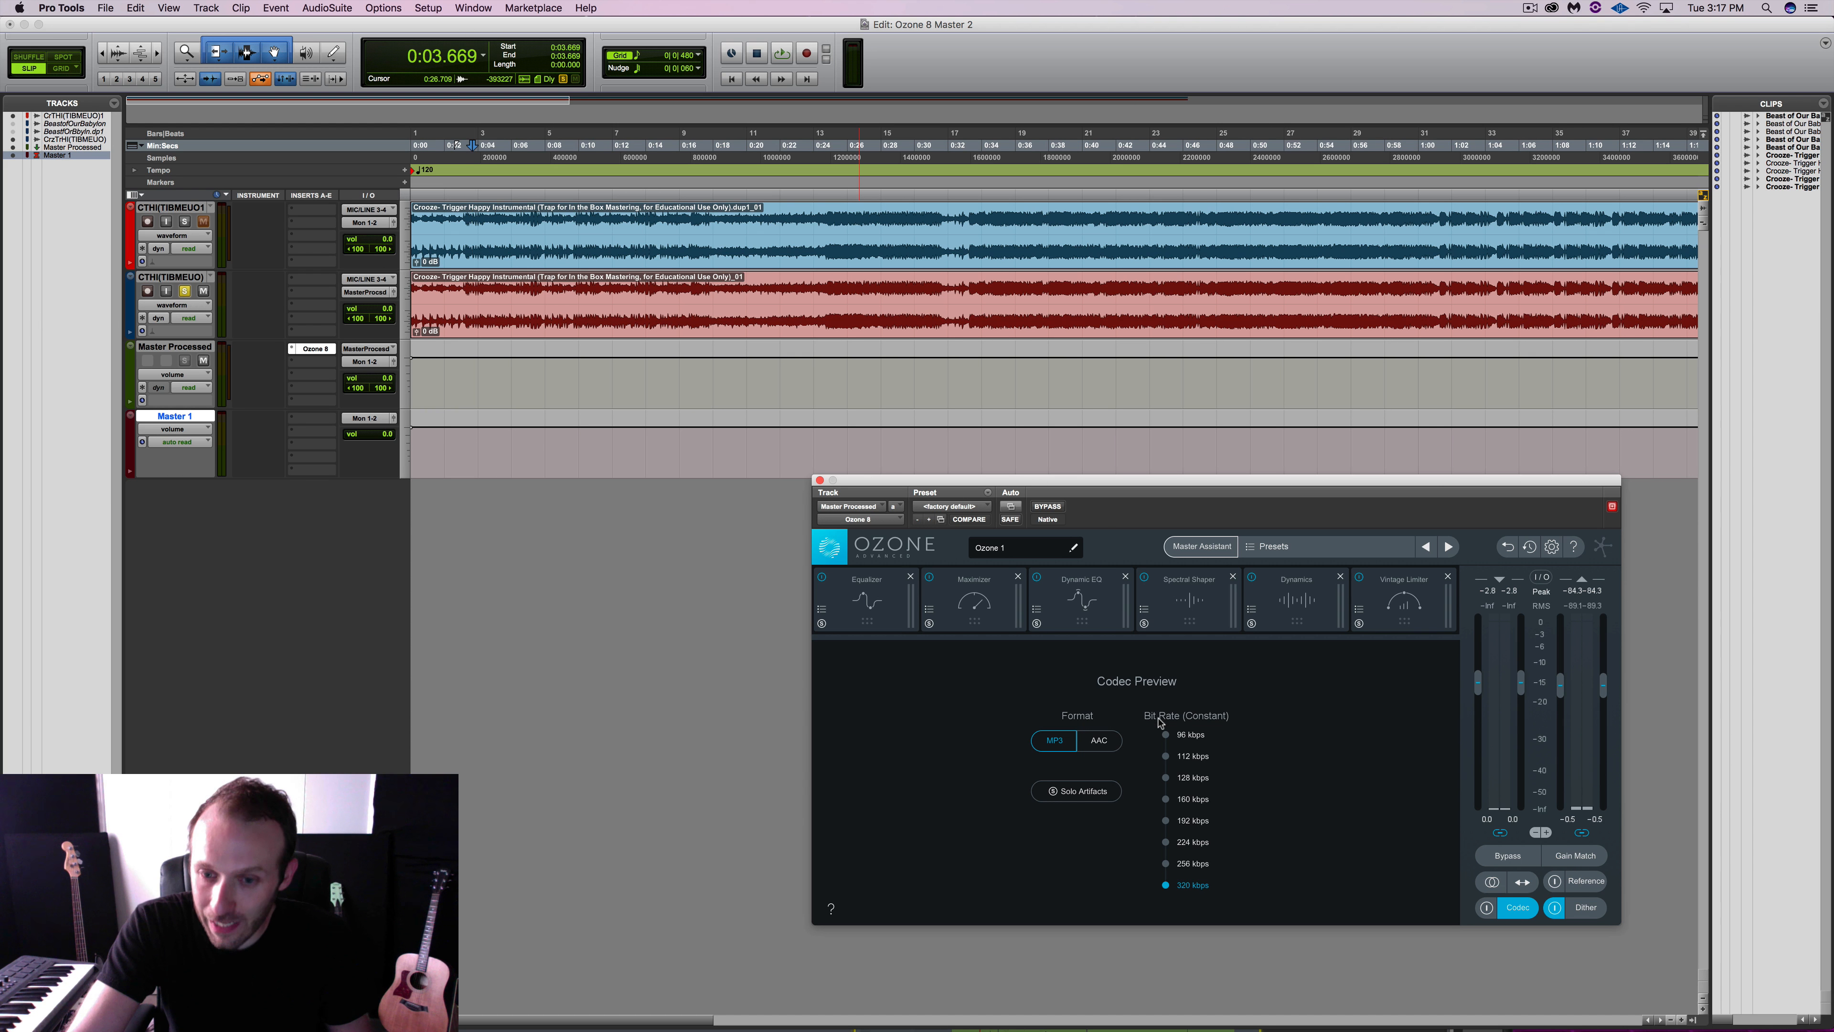
pyautogui.click(1583, 881)
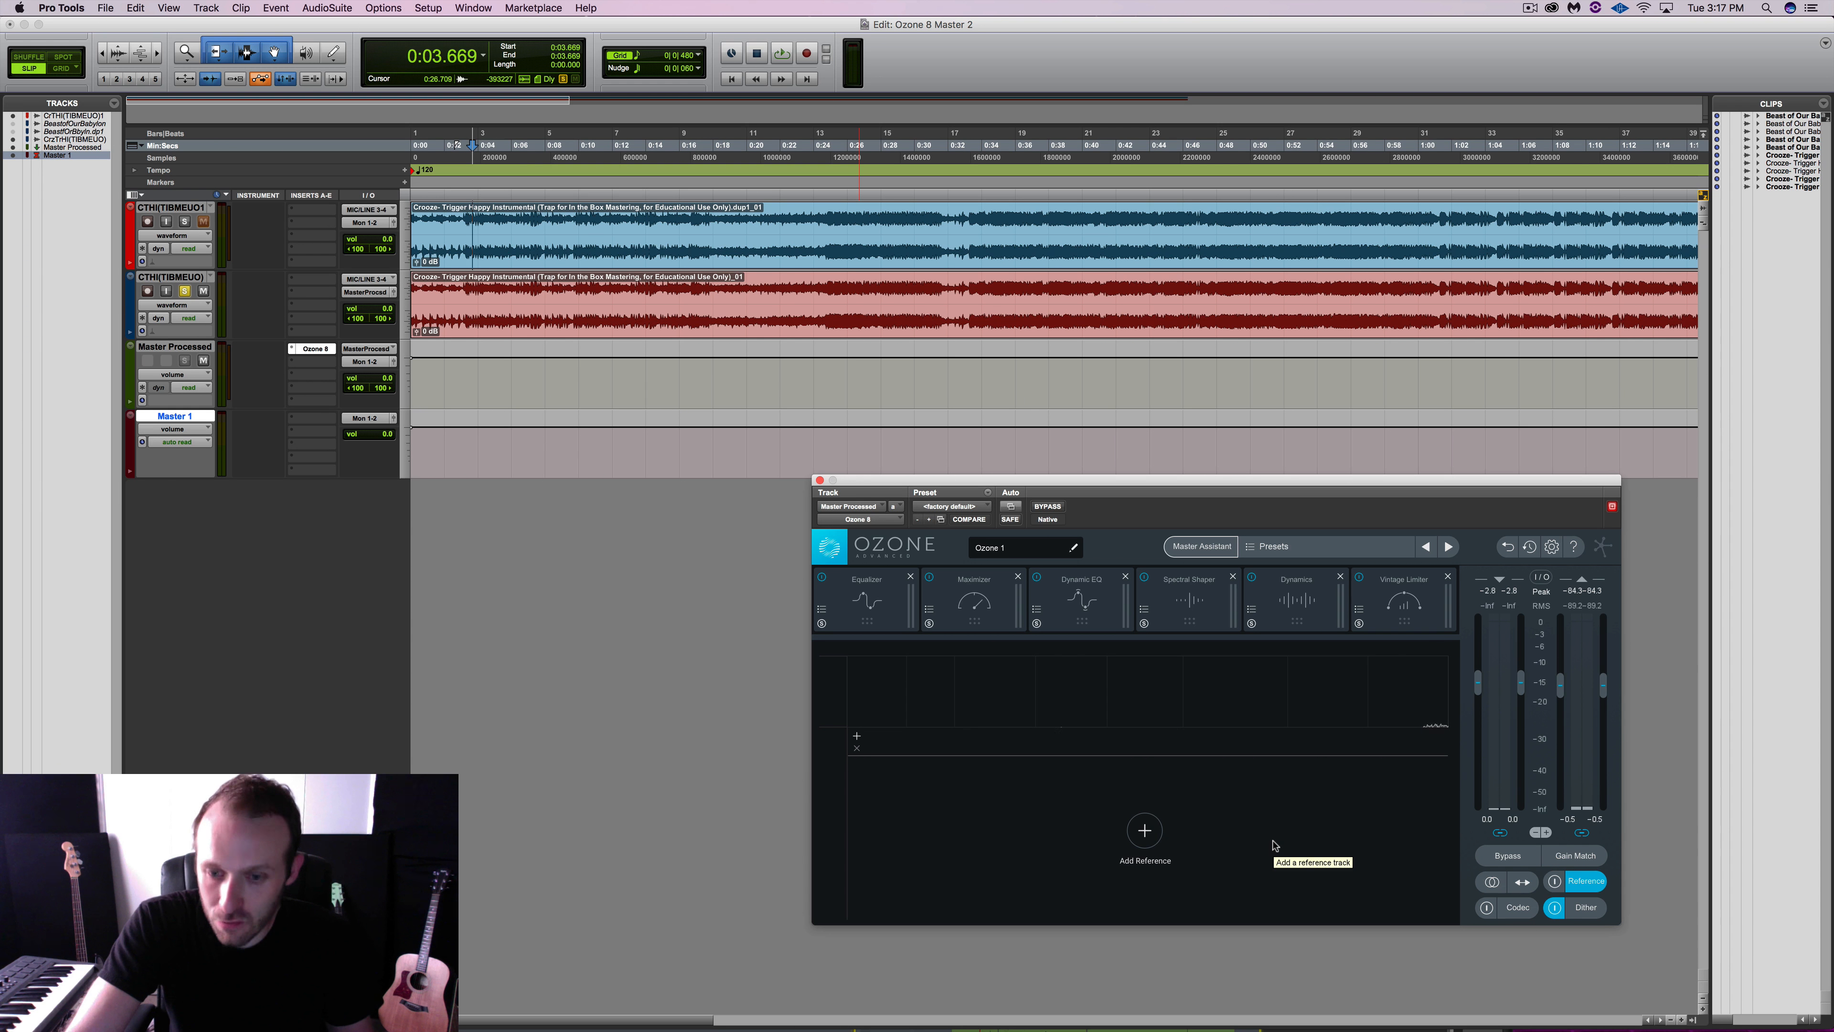
pyautogui.click(1588, 907)
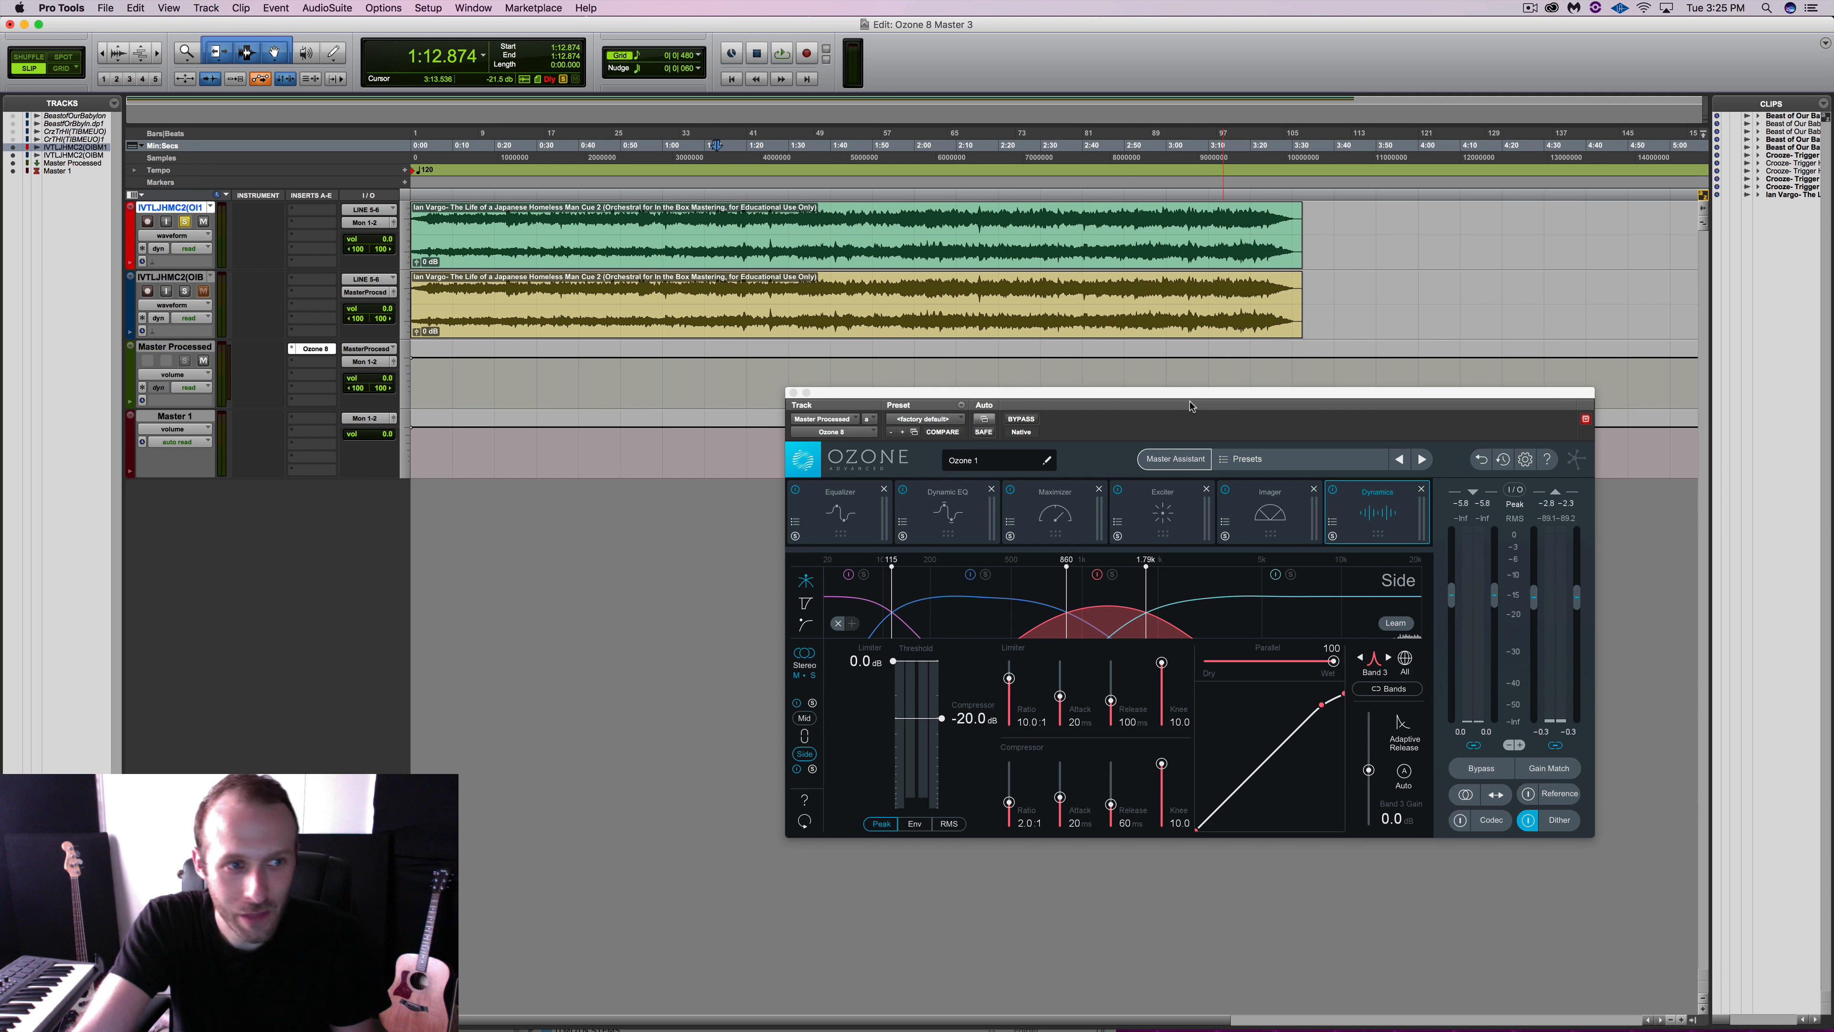
# Examine the orchestral master's Equalizer, Dynamic EQ and Maximizer settings, and select the original track's opening passage from 0:08.021, about 51 seconds long.
pyautogui.click(832, 501)
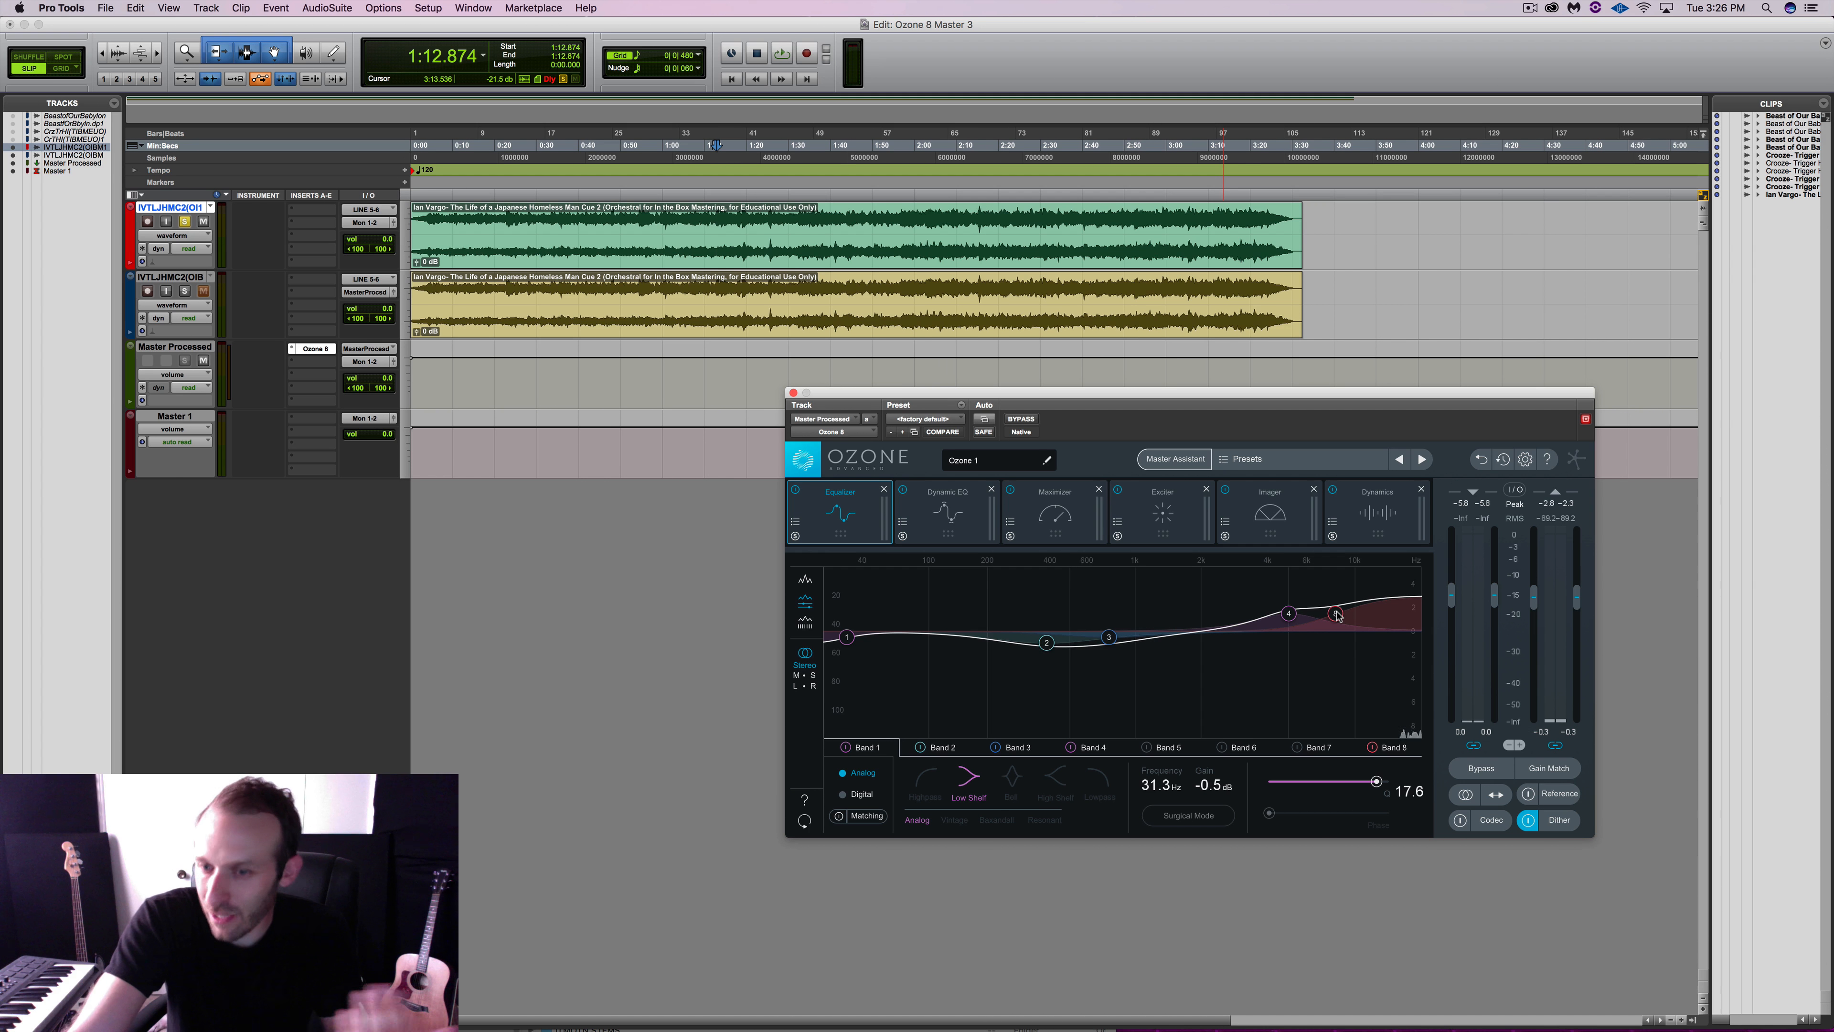
pyautogui.click(928, 517)
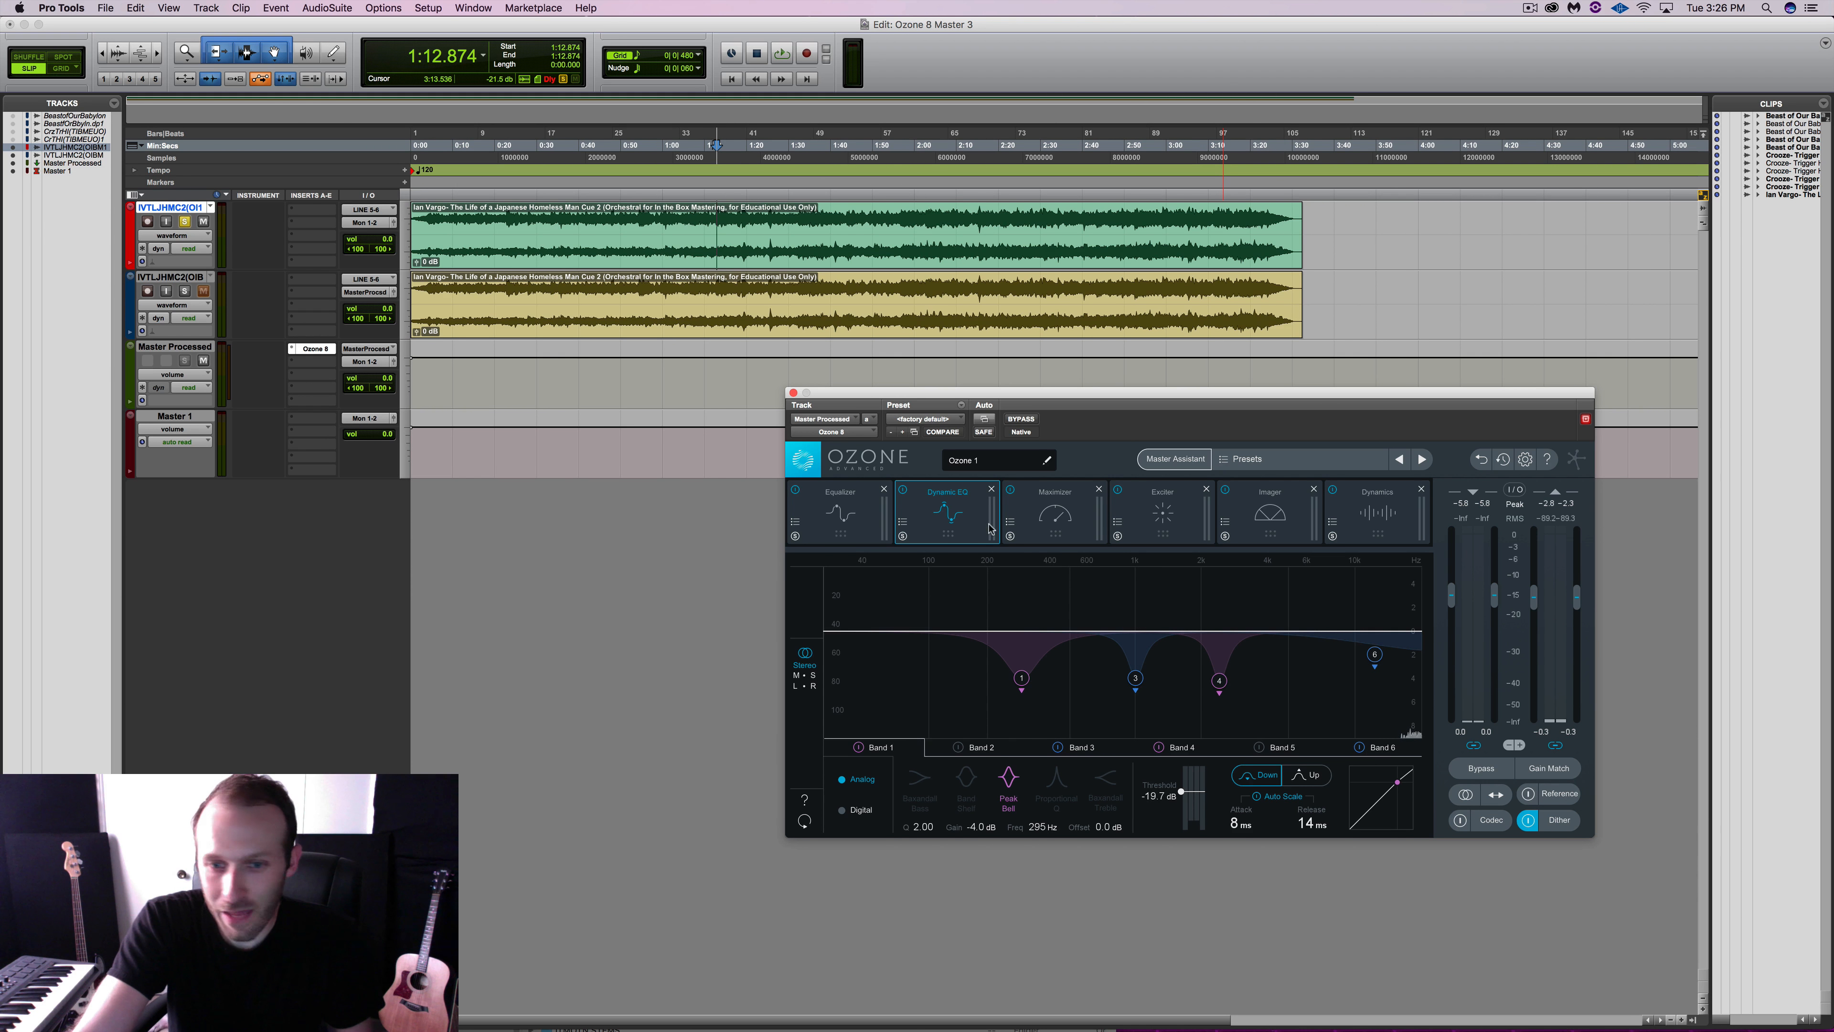
pyautogui.click(1059, 513)
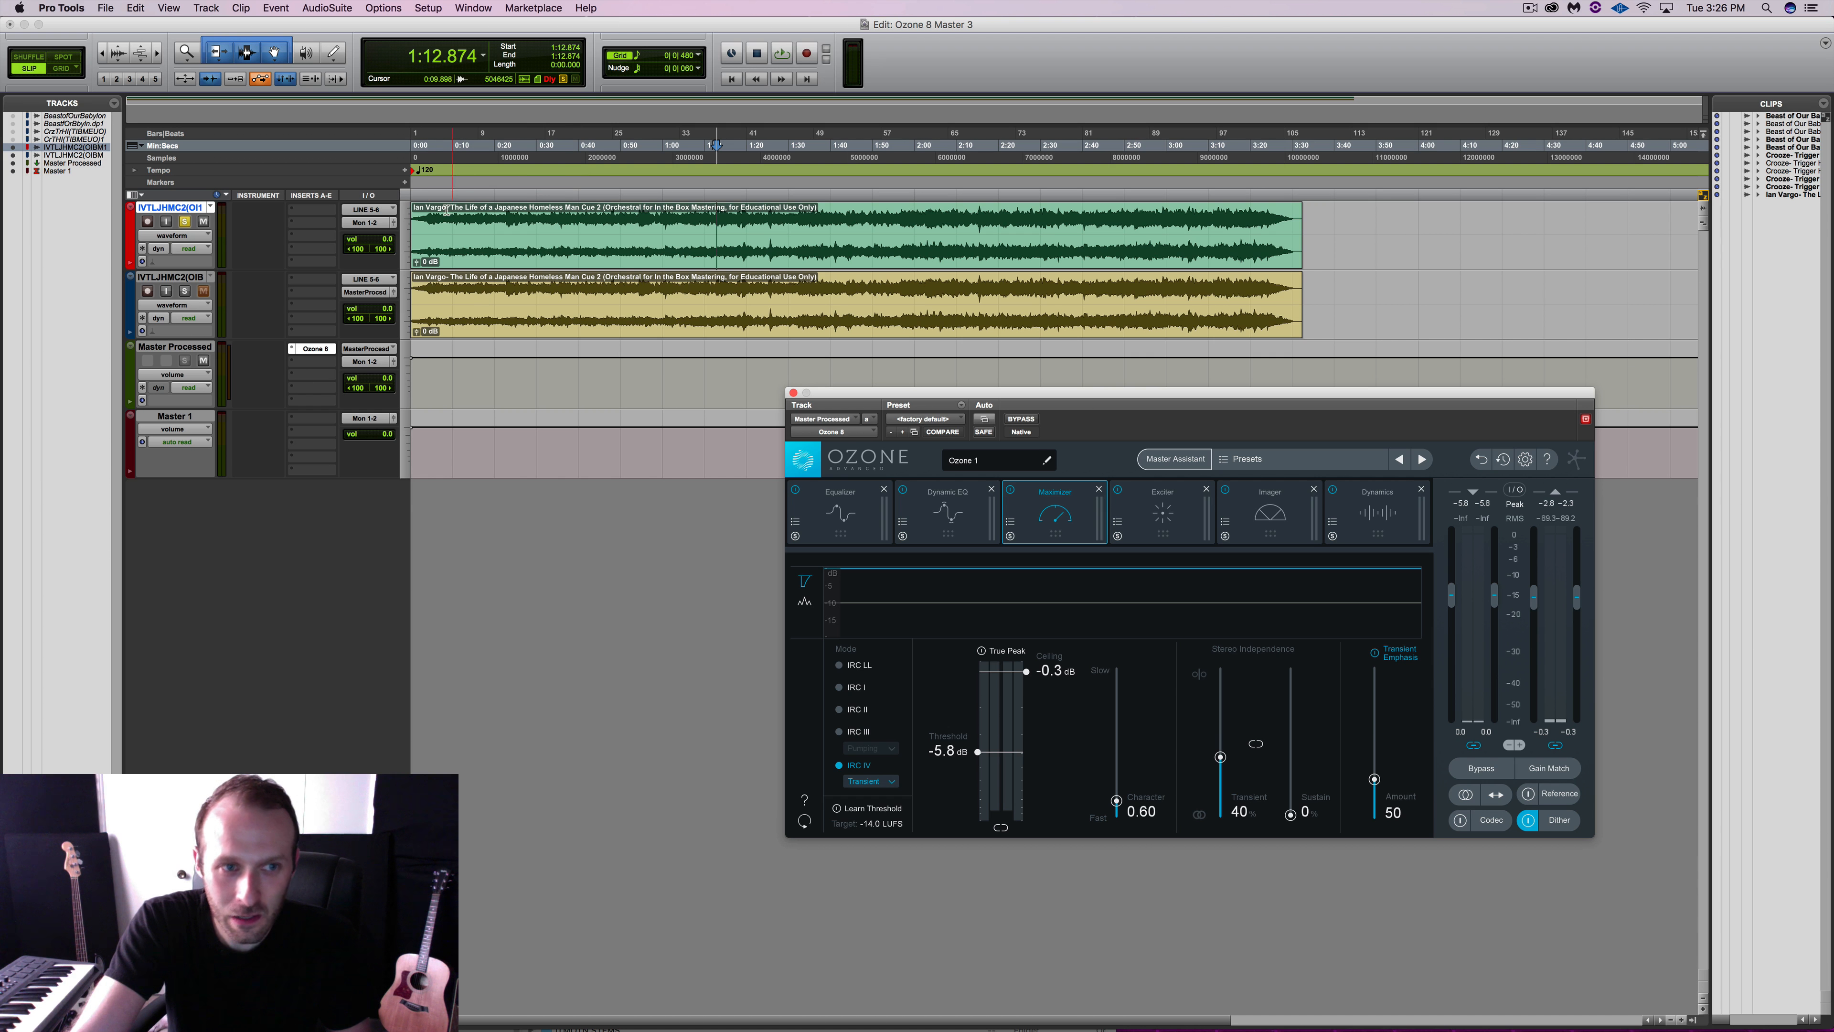
pyautogui.moveTo(444, 229); pyautogui.dragTo(660, 212)
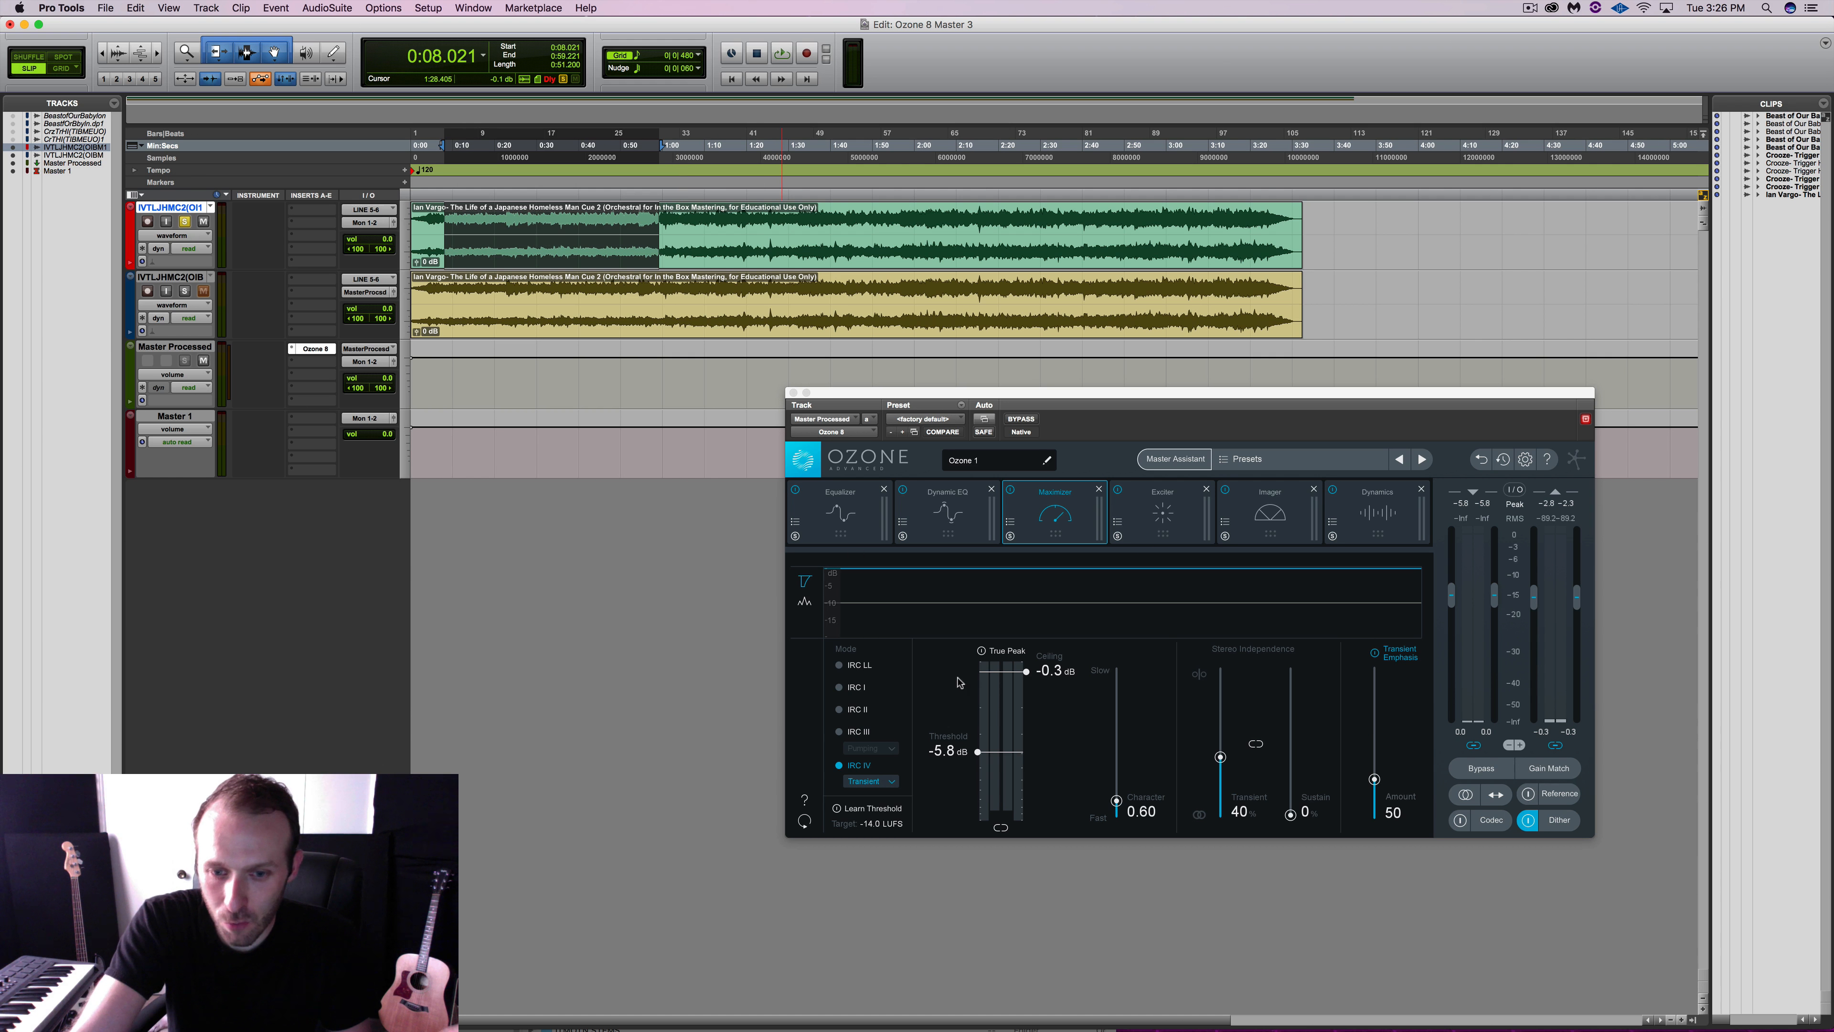
# Examine the orchestral master's Exciter settings, including the mode choices for its highest band, and its Imager and Dynamics settings.
pyautogui.click(1112, 514)
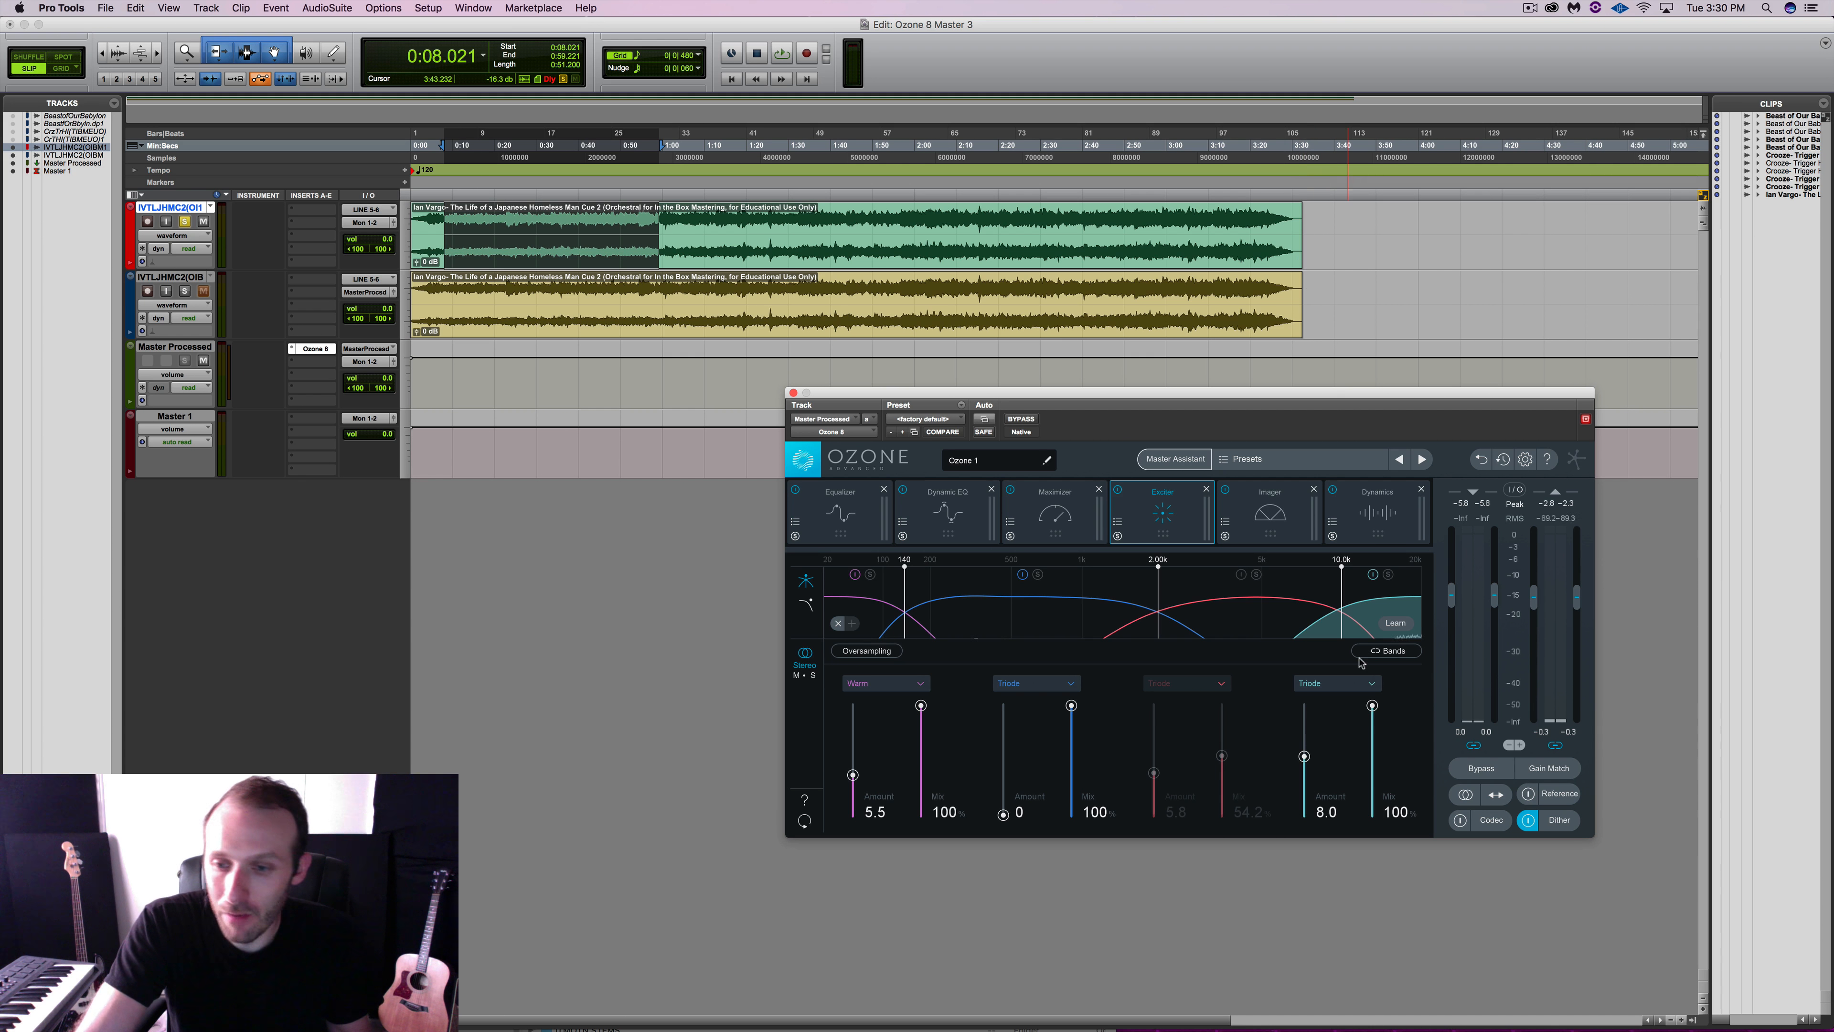
pyautogui.click(1336, 687)
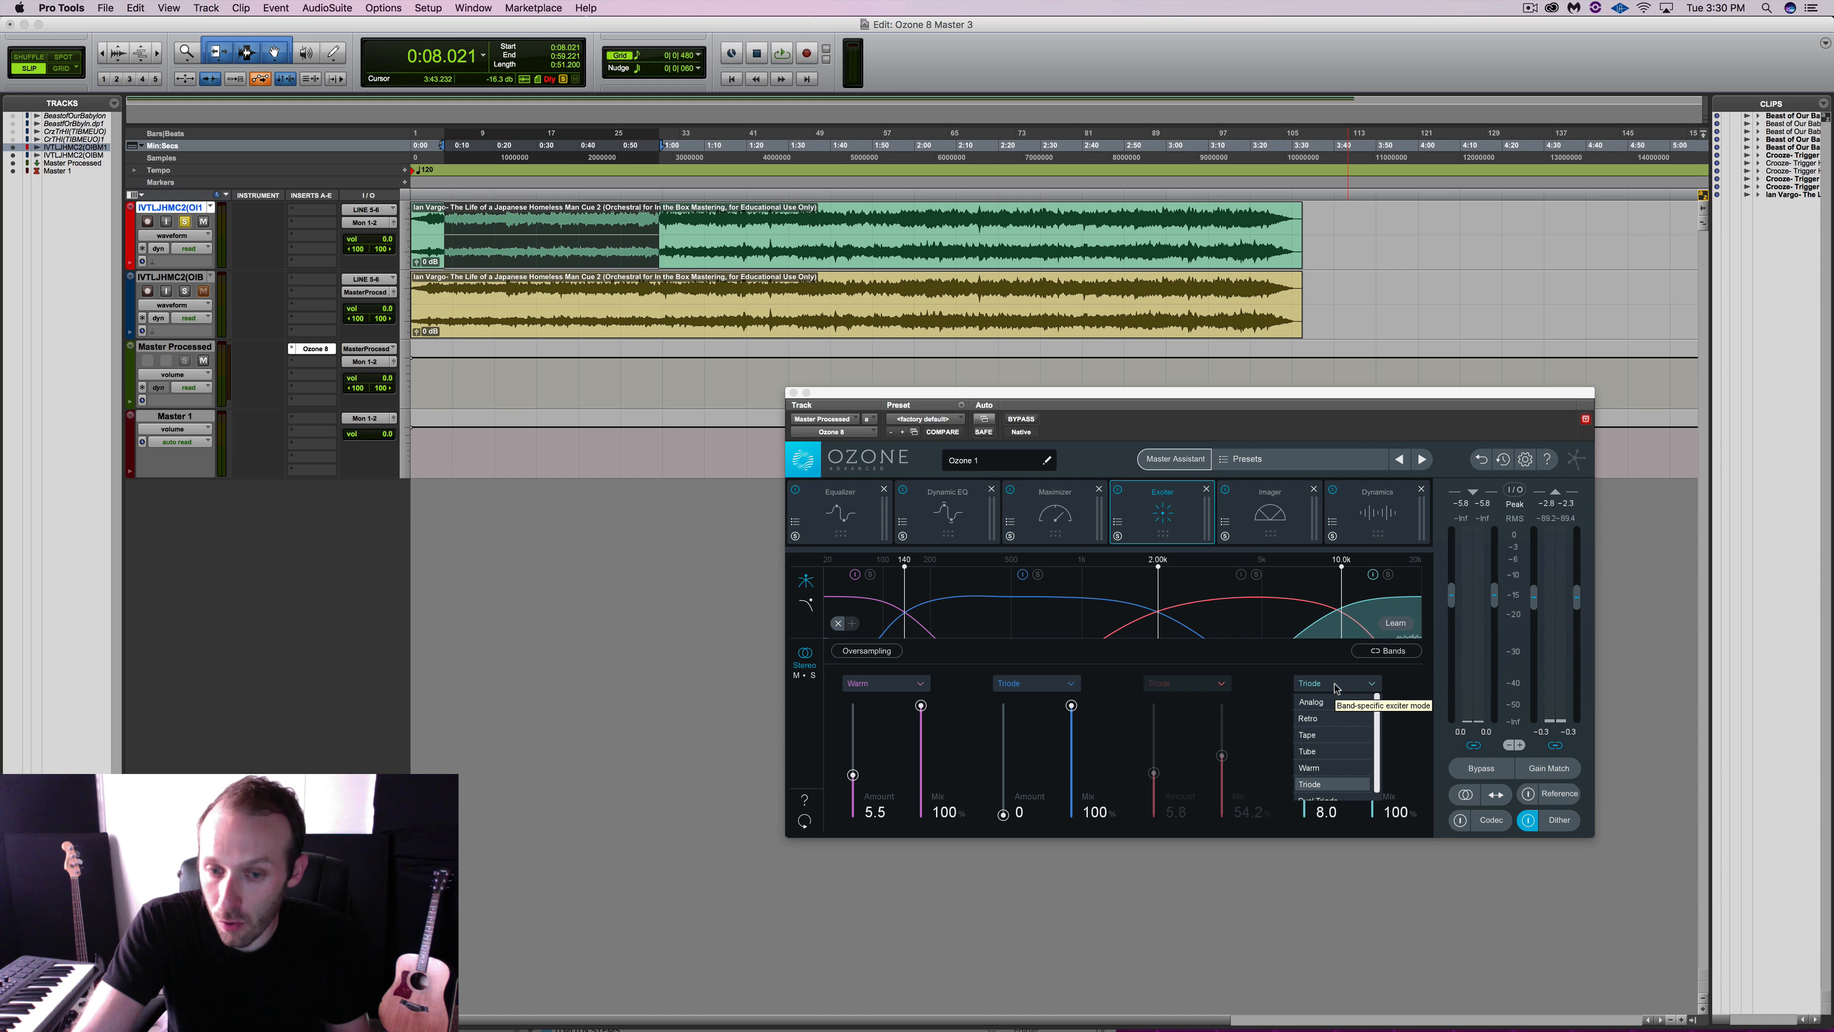
pyautogui.click(1335, 686)
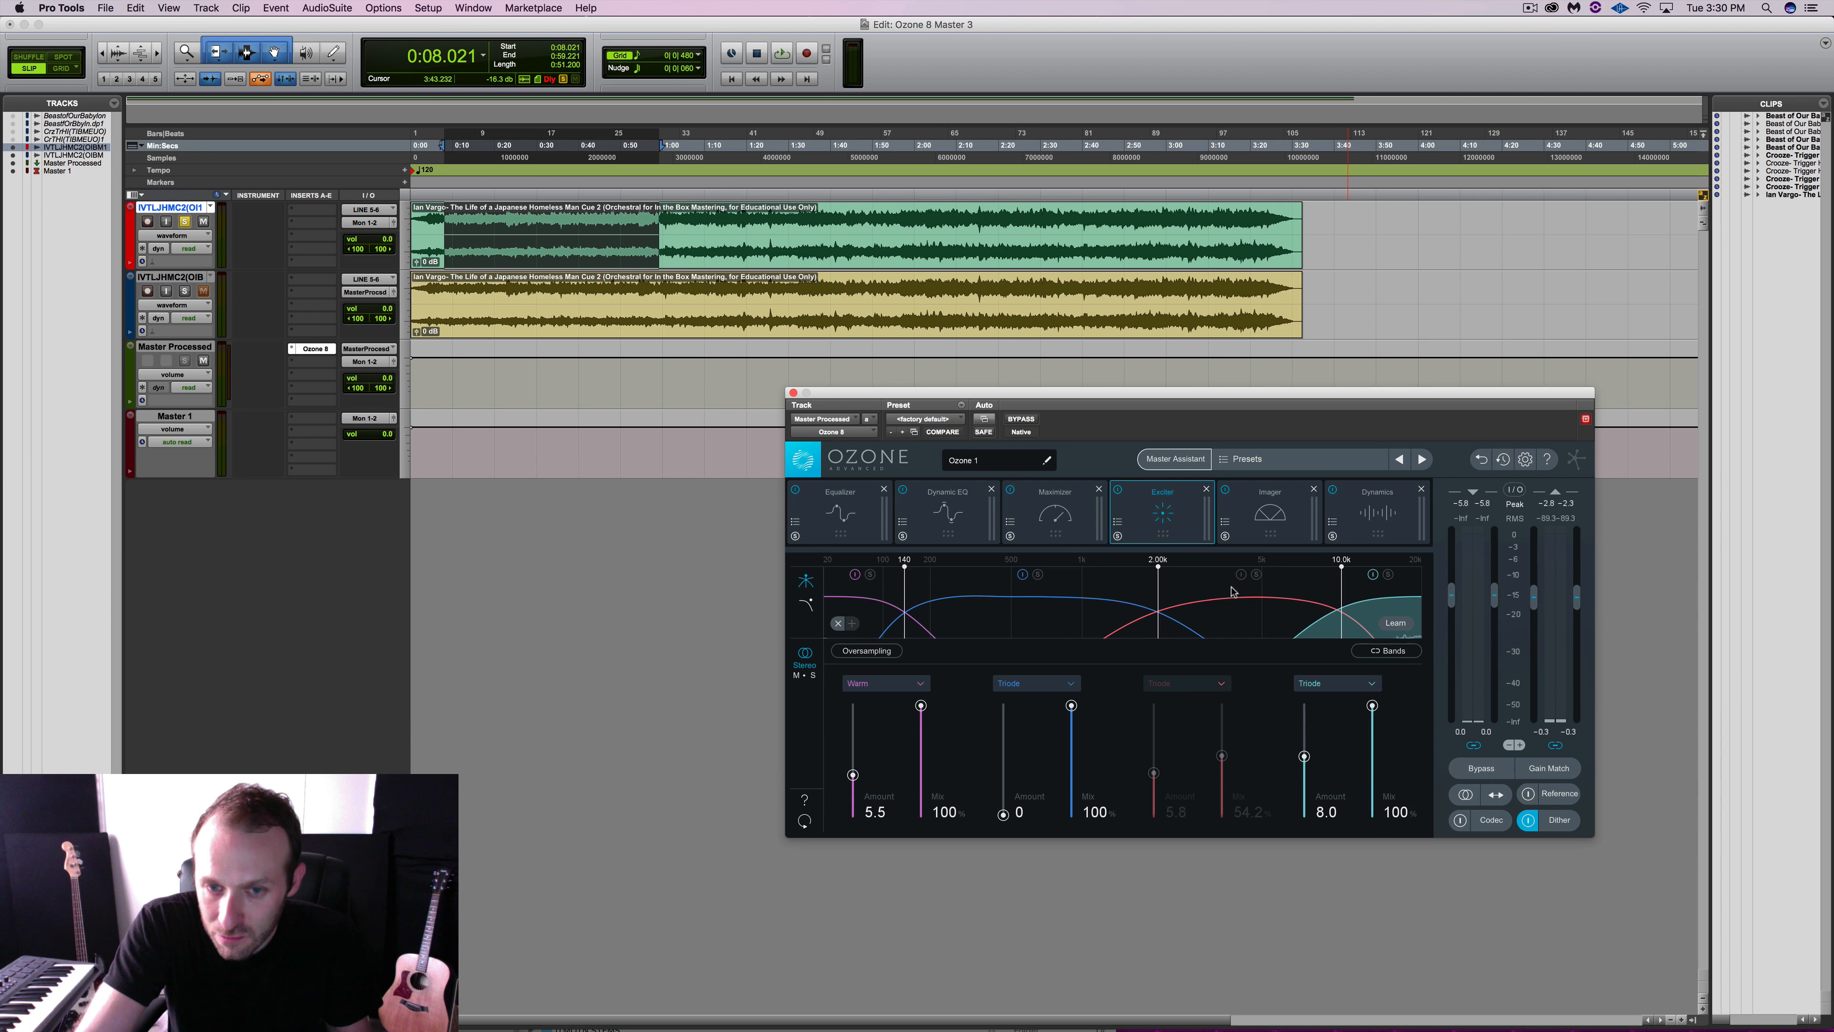
pyautogui.click(1293, 500)
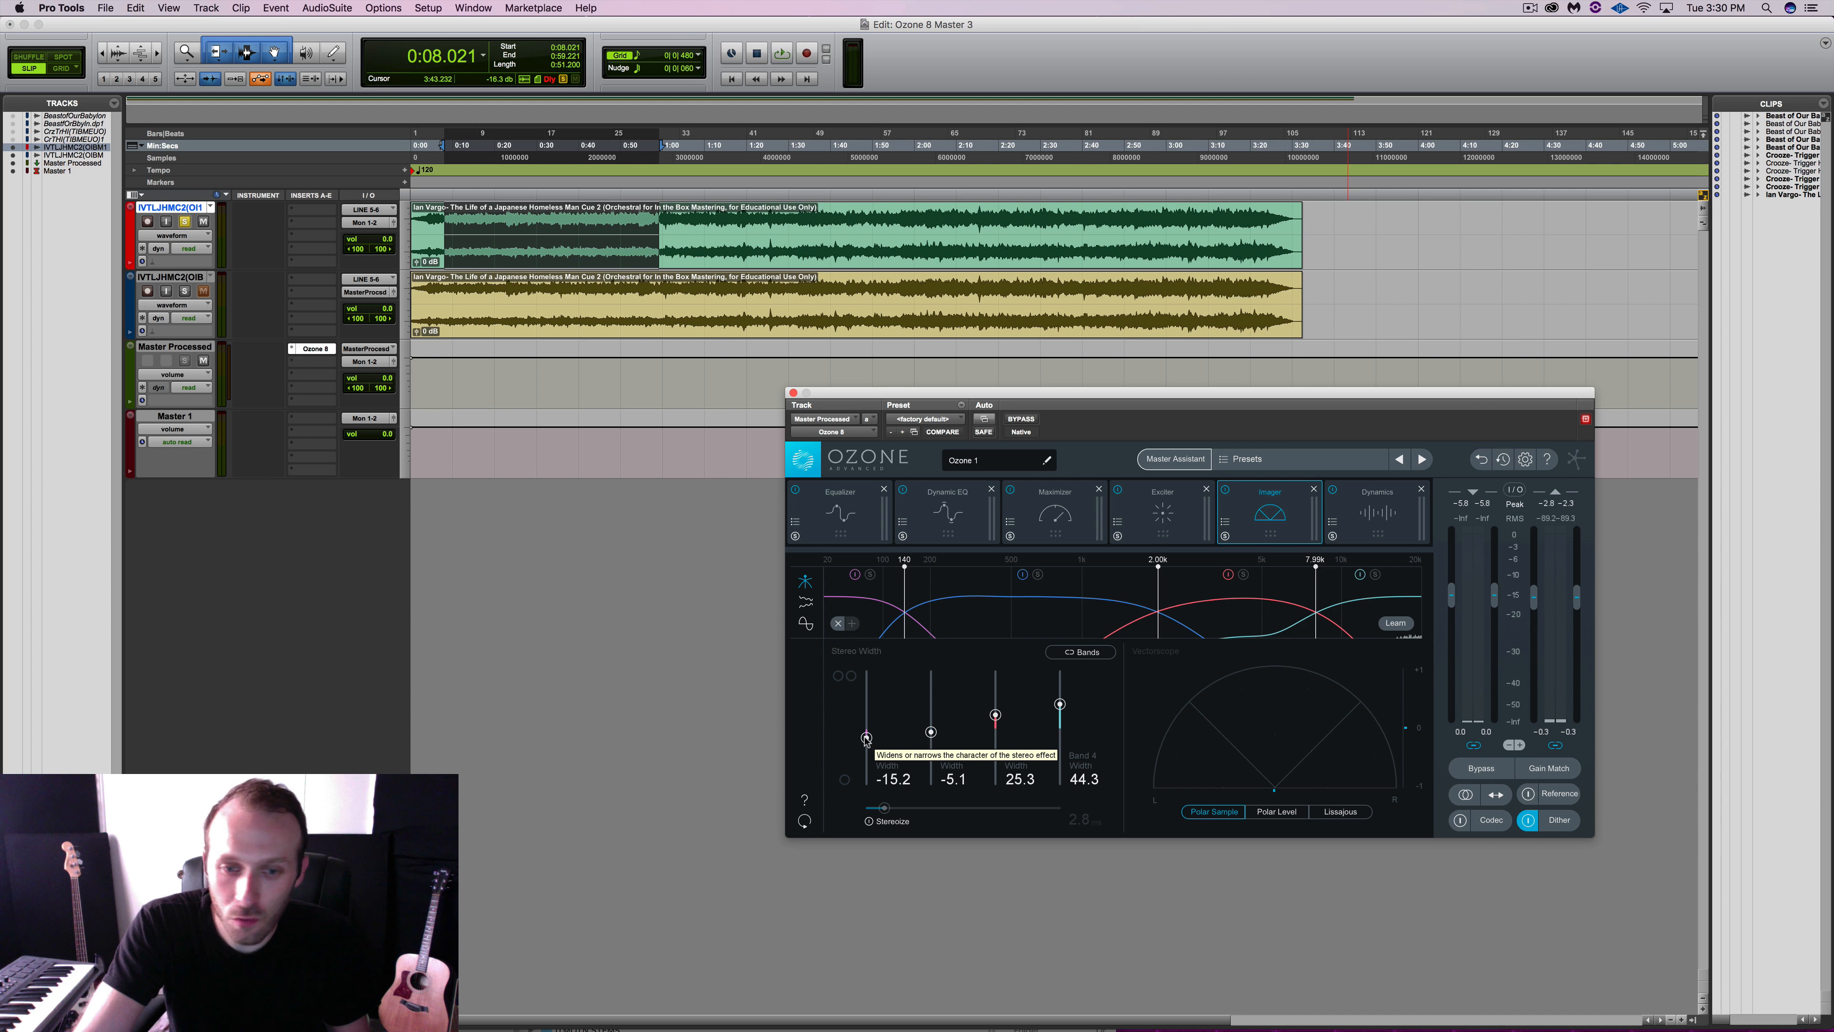
pyautogui.click(1391, 494)
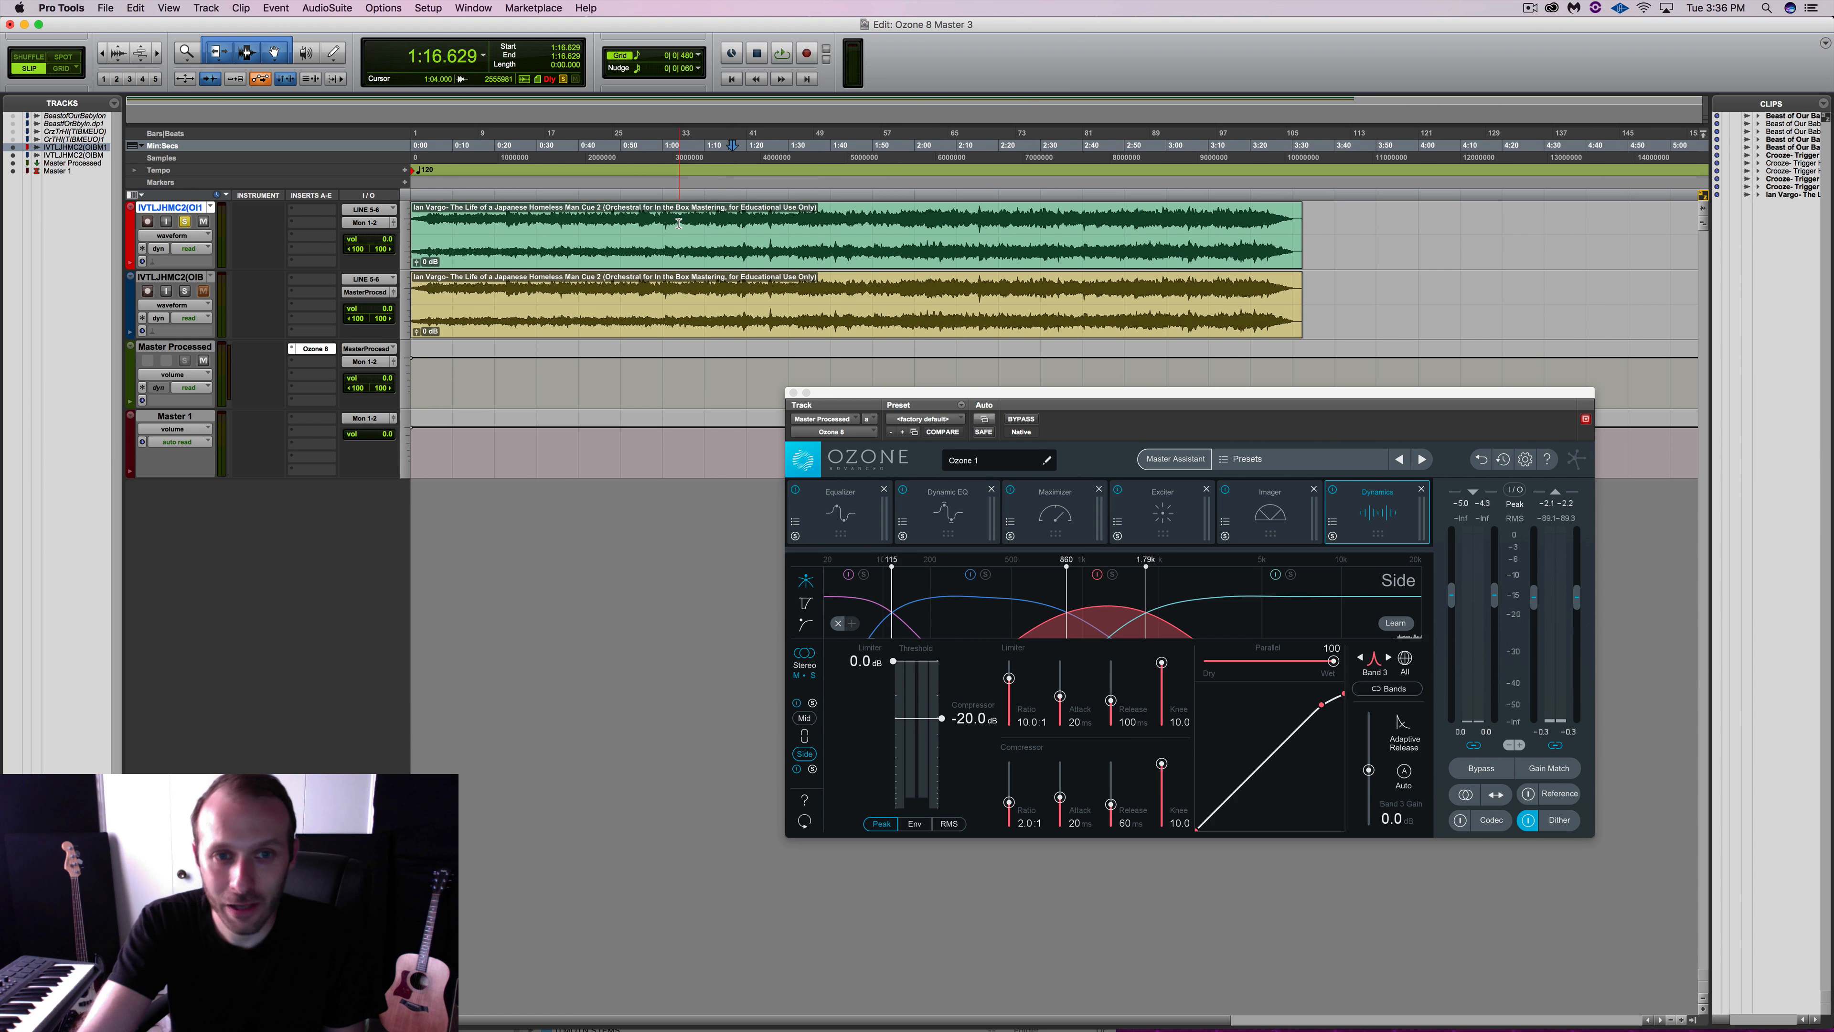
# Play the orchestral cue from 1:16.629, alternating solo between the original and Ozone-processed tracks, and stop on the processed version.
pyautogui.press('space')
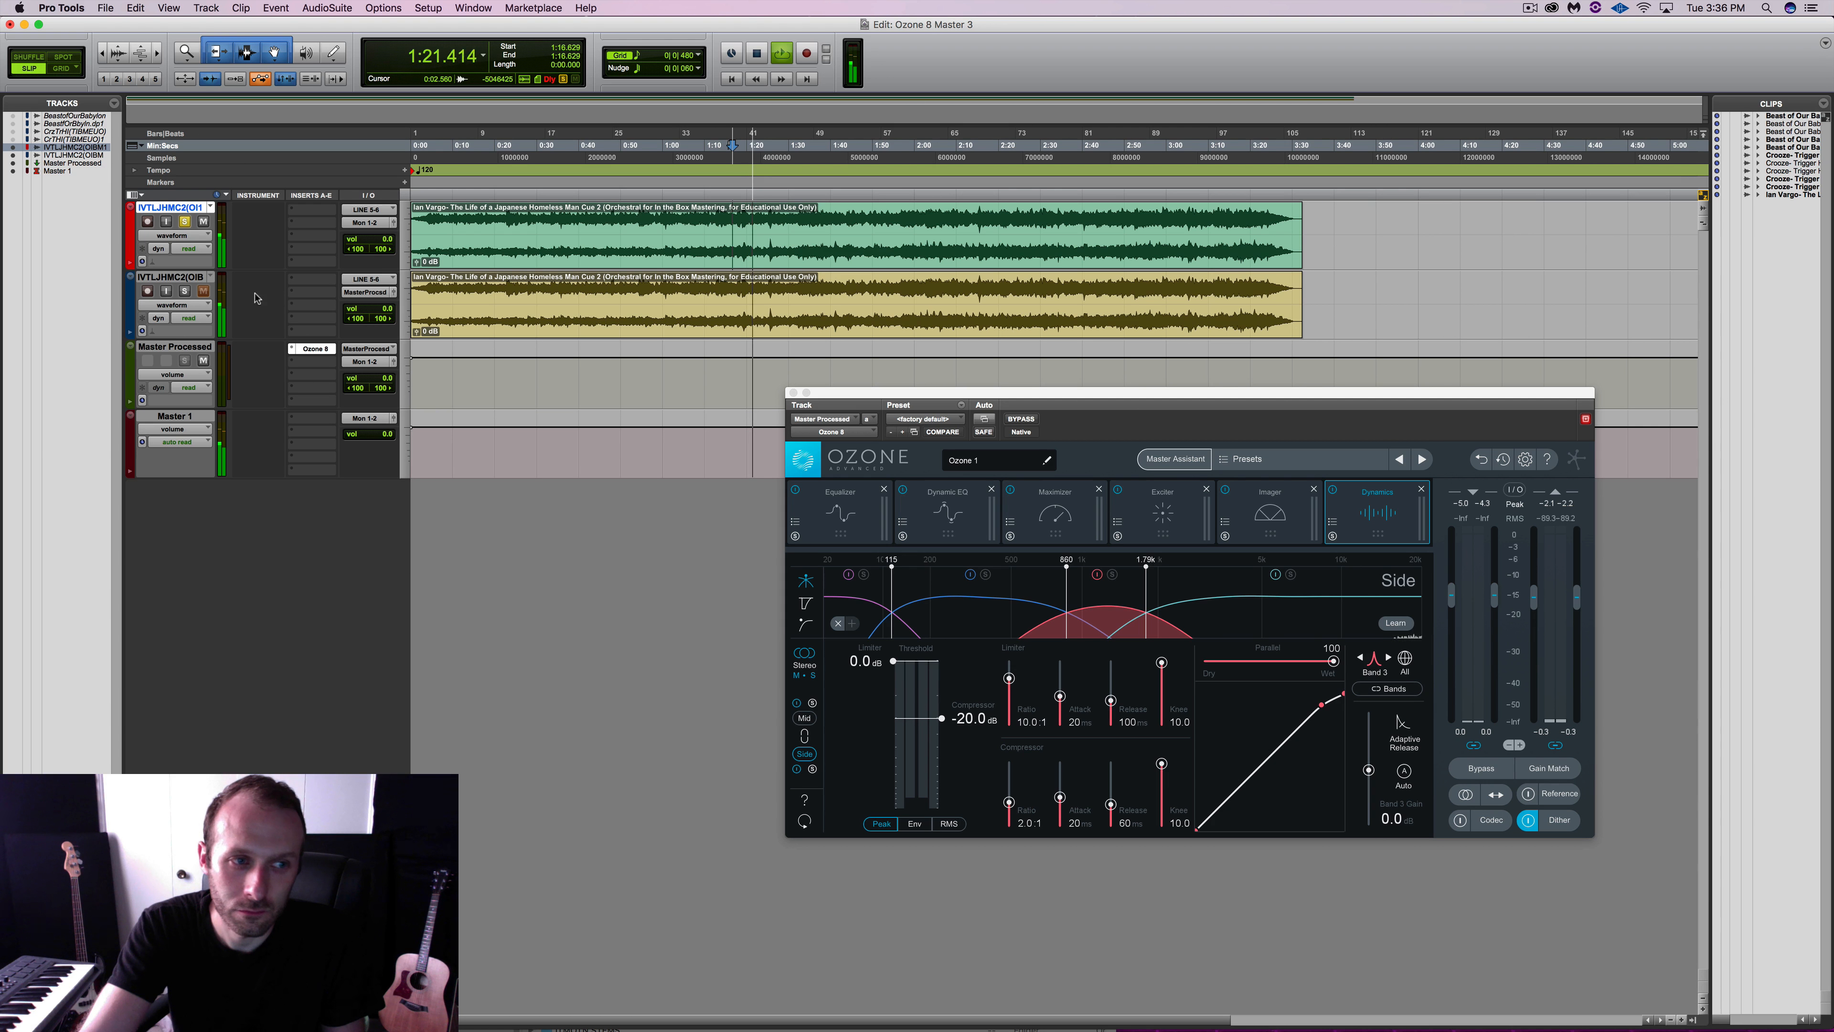
pyautogui.click(185, 291)
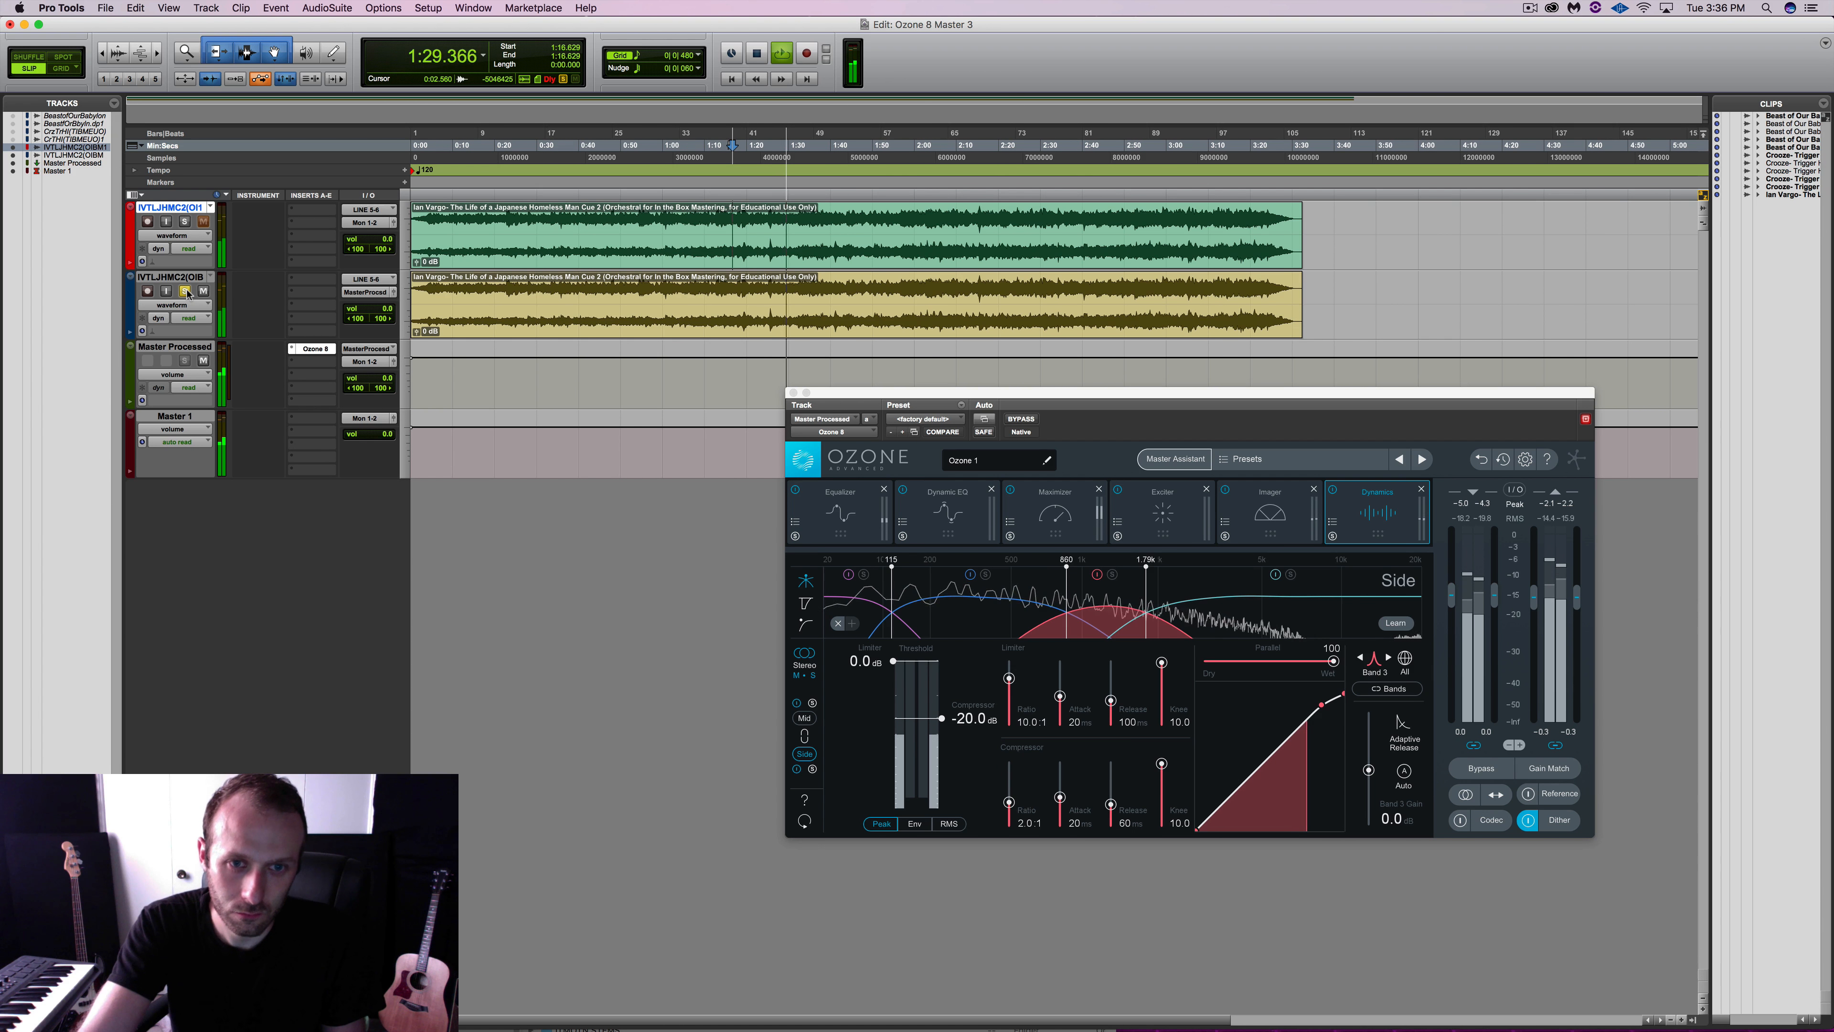
pyautogui.click(185, 222)
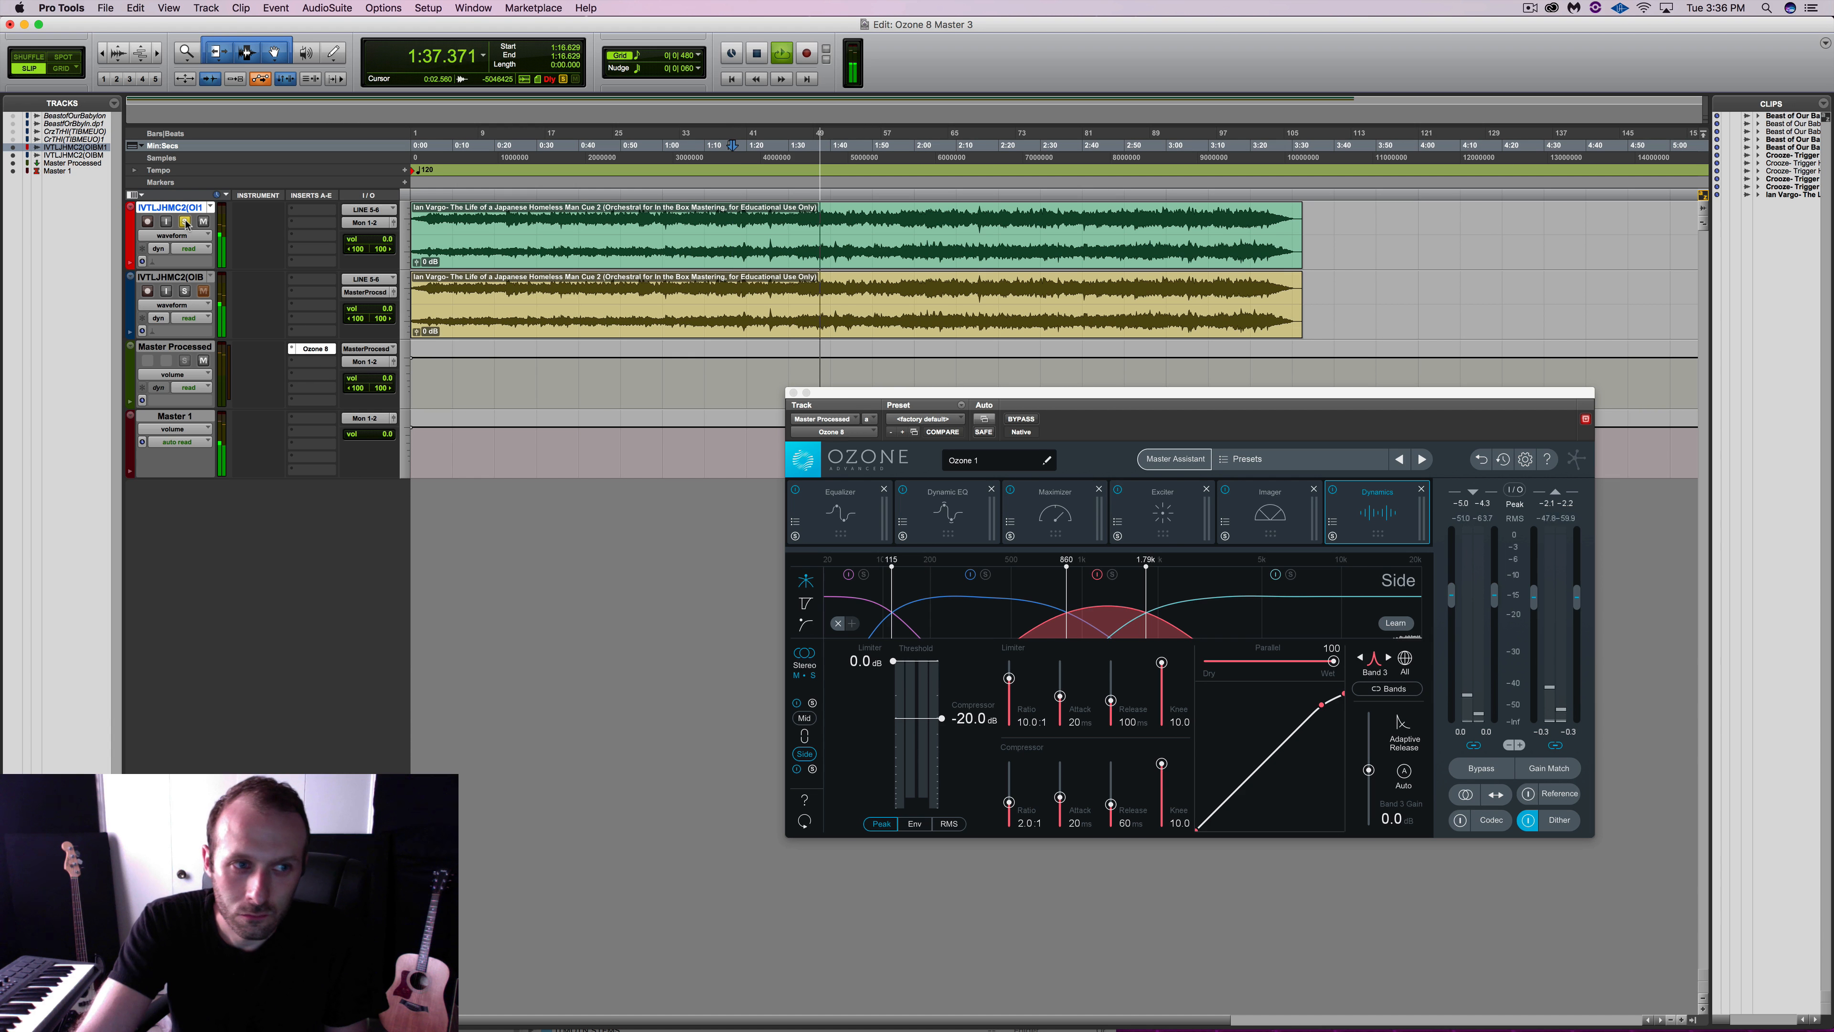
pyautogui.click(185, 291)
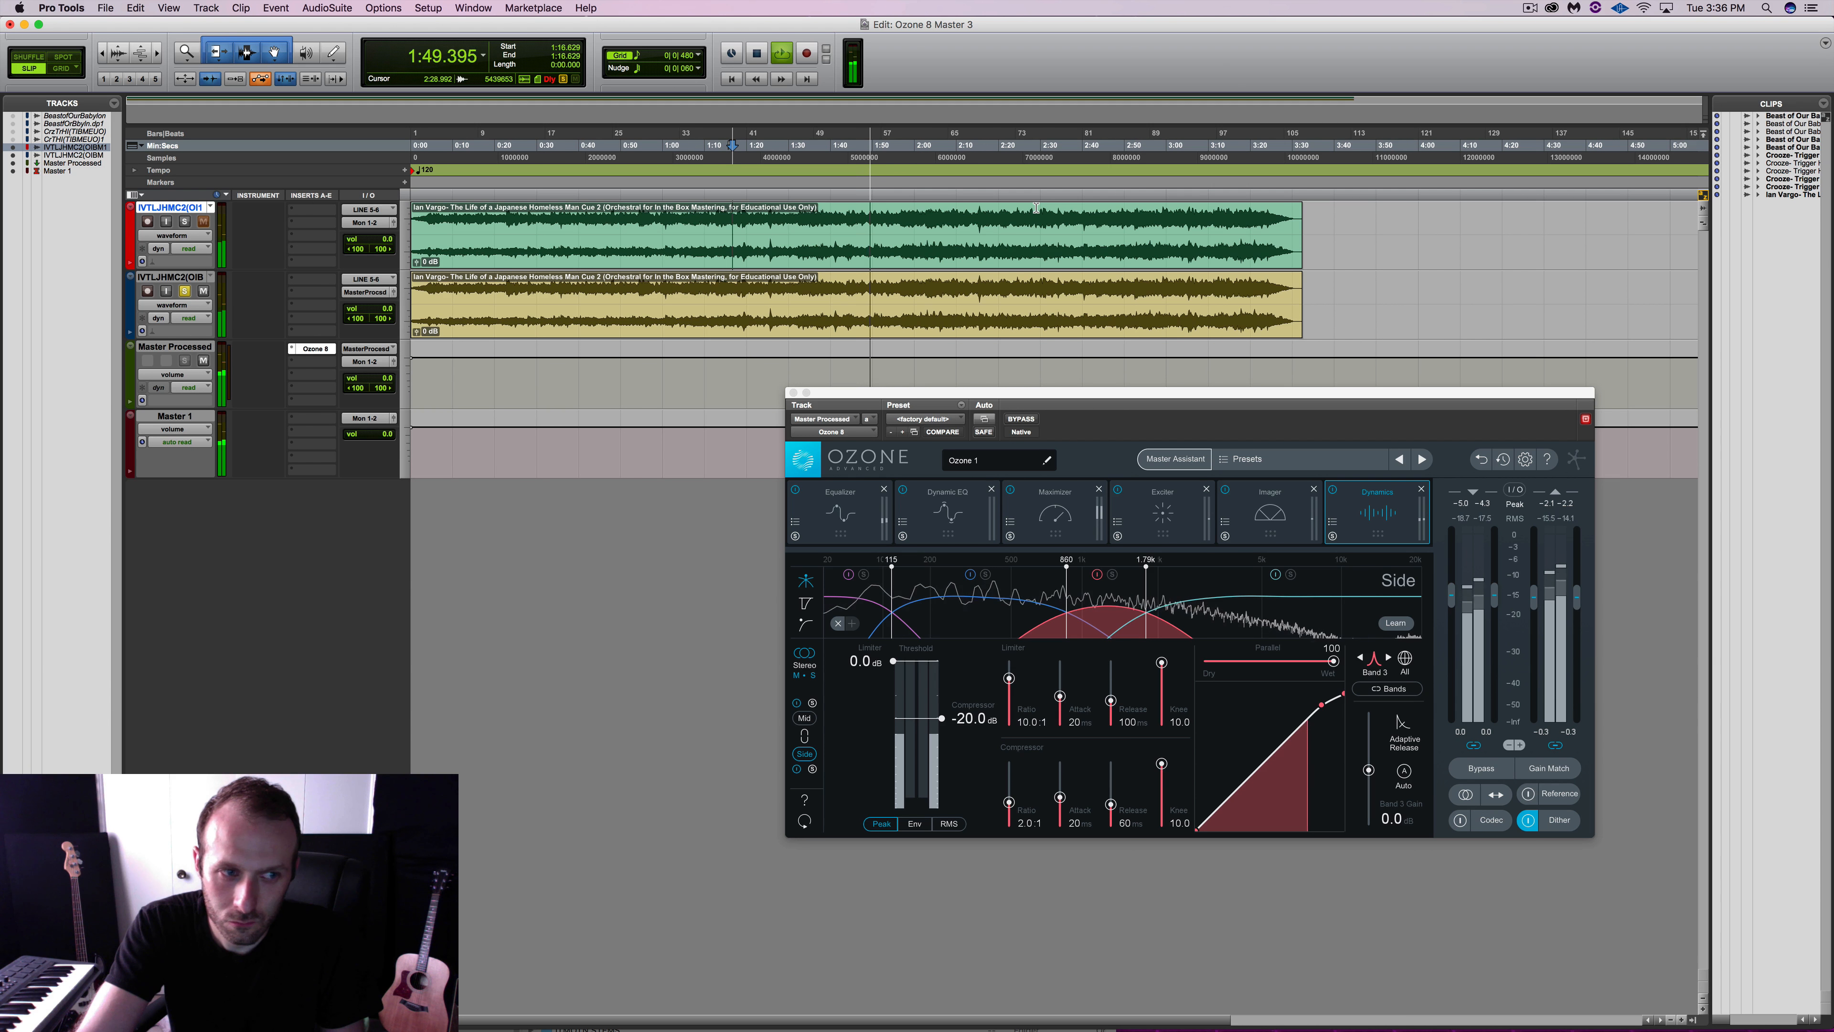
pyautogui.press('space')
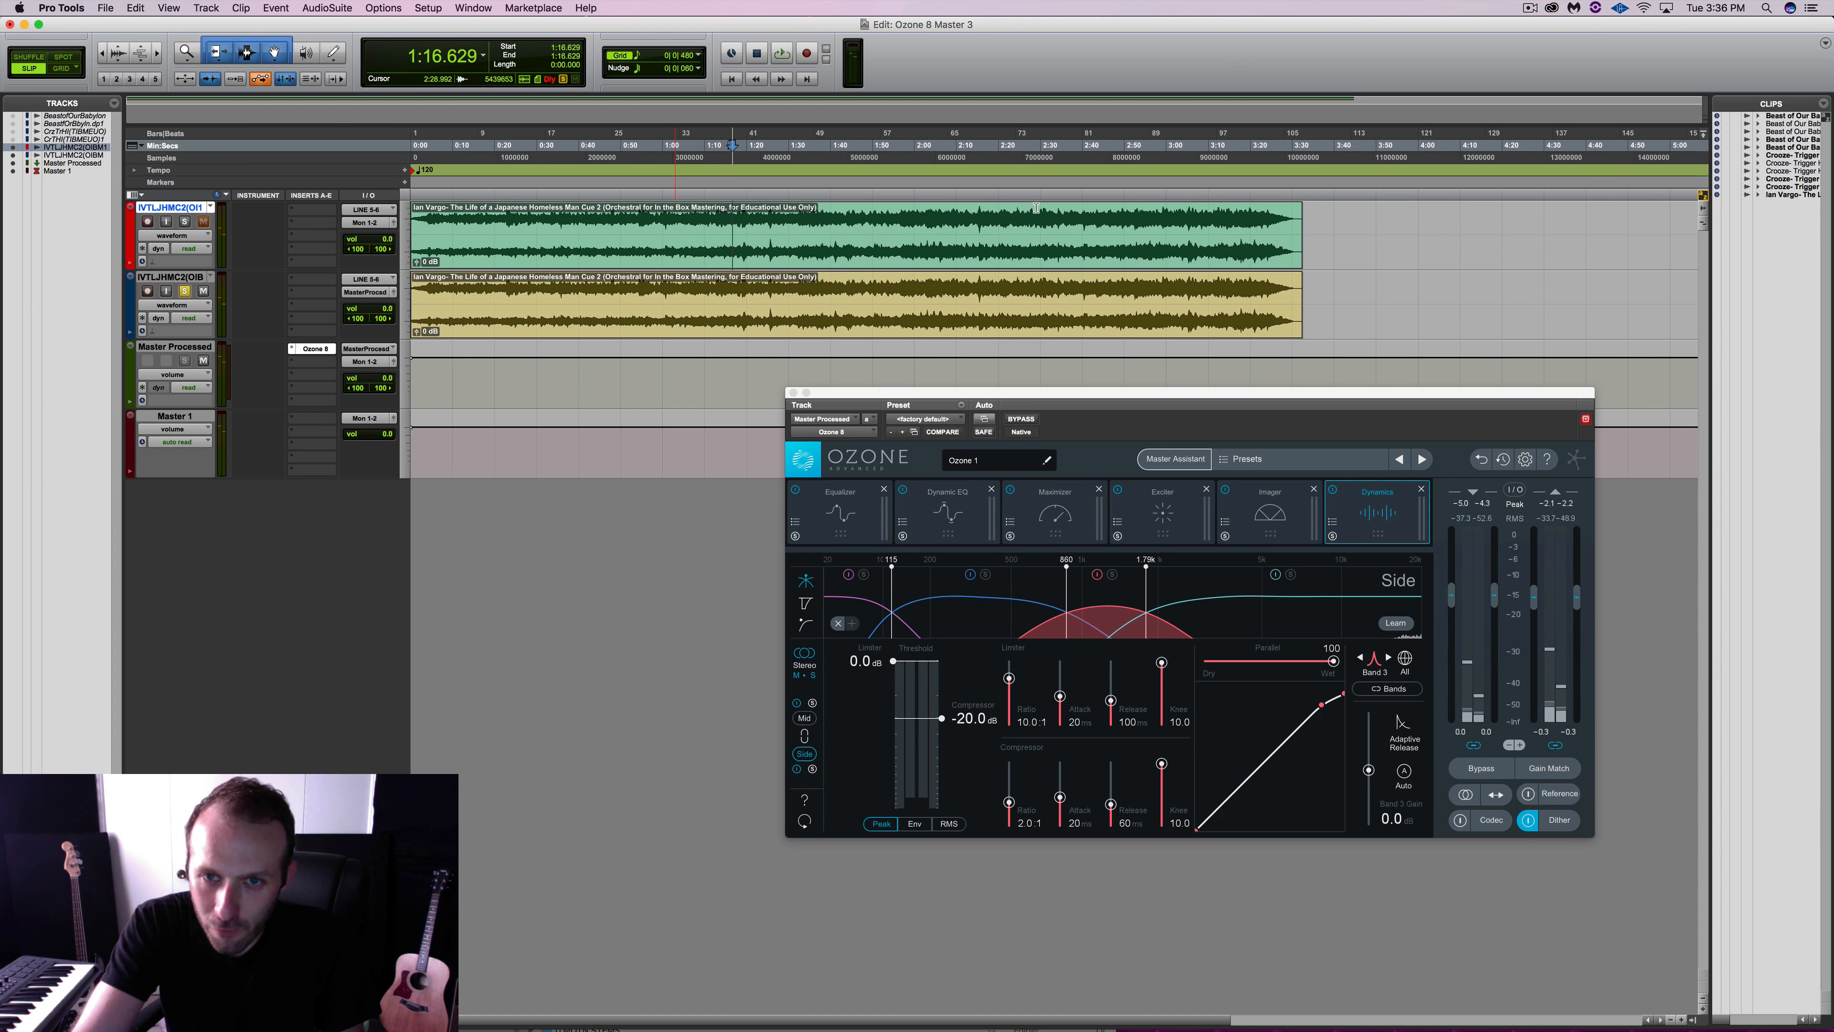
# Compare the orchestral cue's original and Ozone-processed tracks from 2:28.992 by alternating their solos during playback, starting with the original.
pyautogui.click(1037, 209)
pyautogui.click(184, 222)
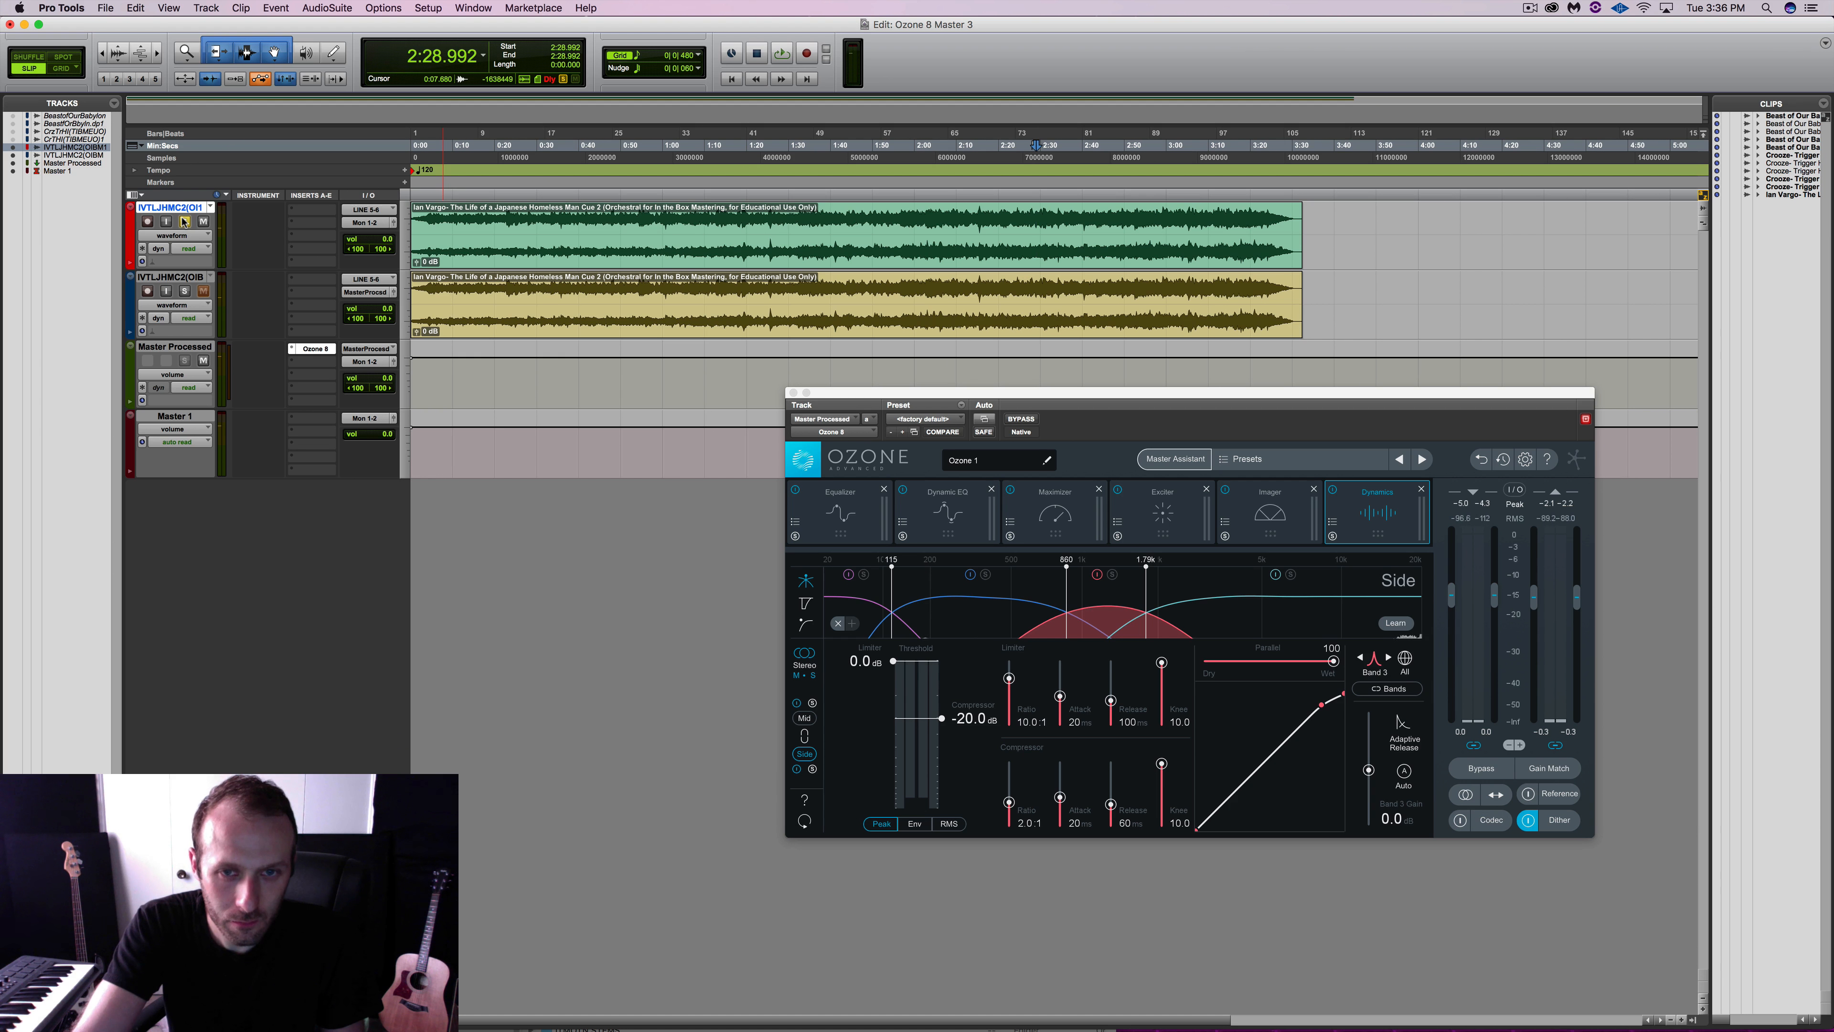
pyautogui.press('space')
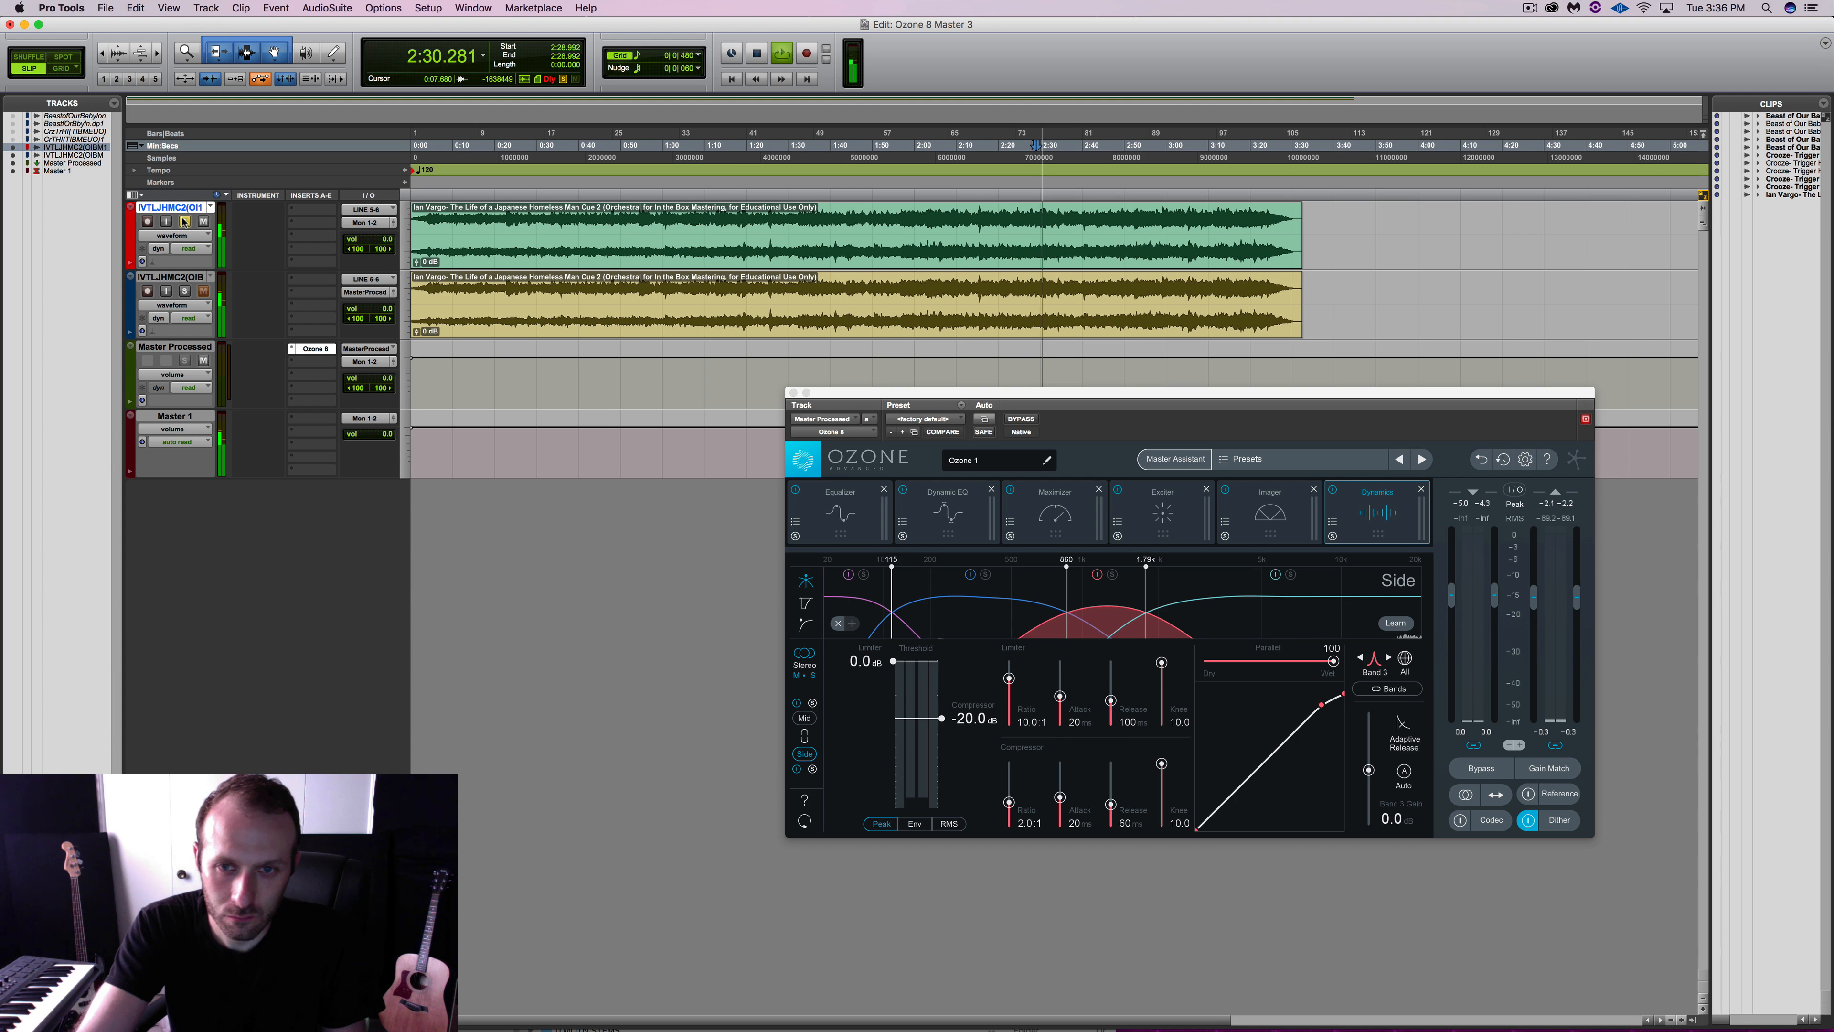
pyautogui.click(185, 291)
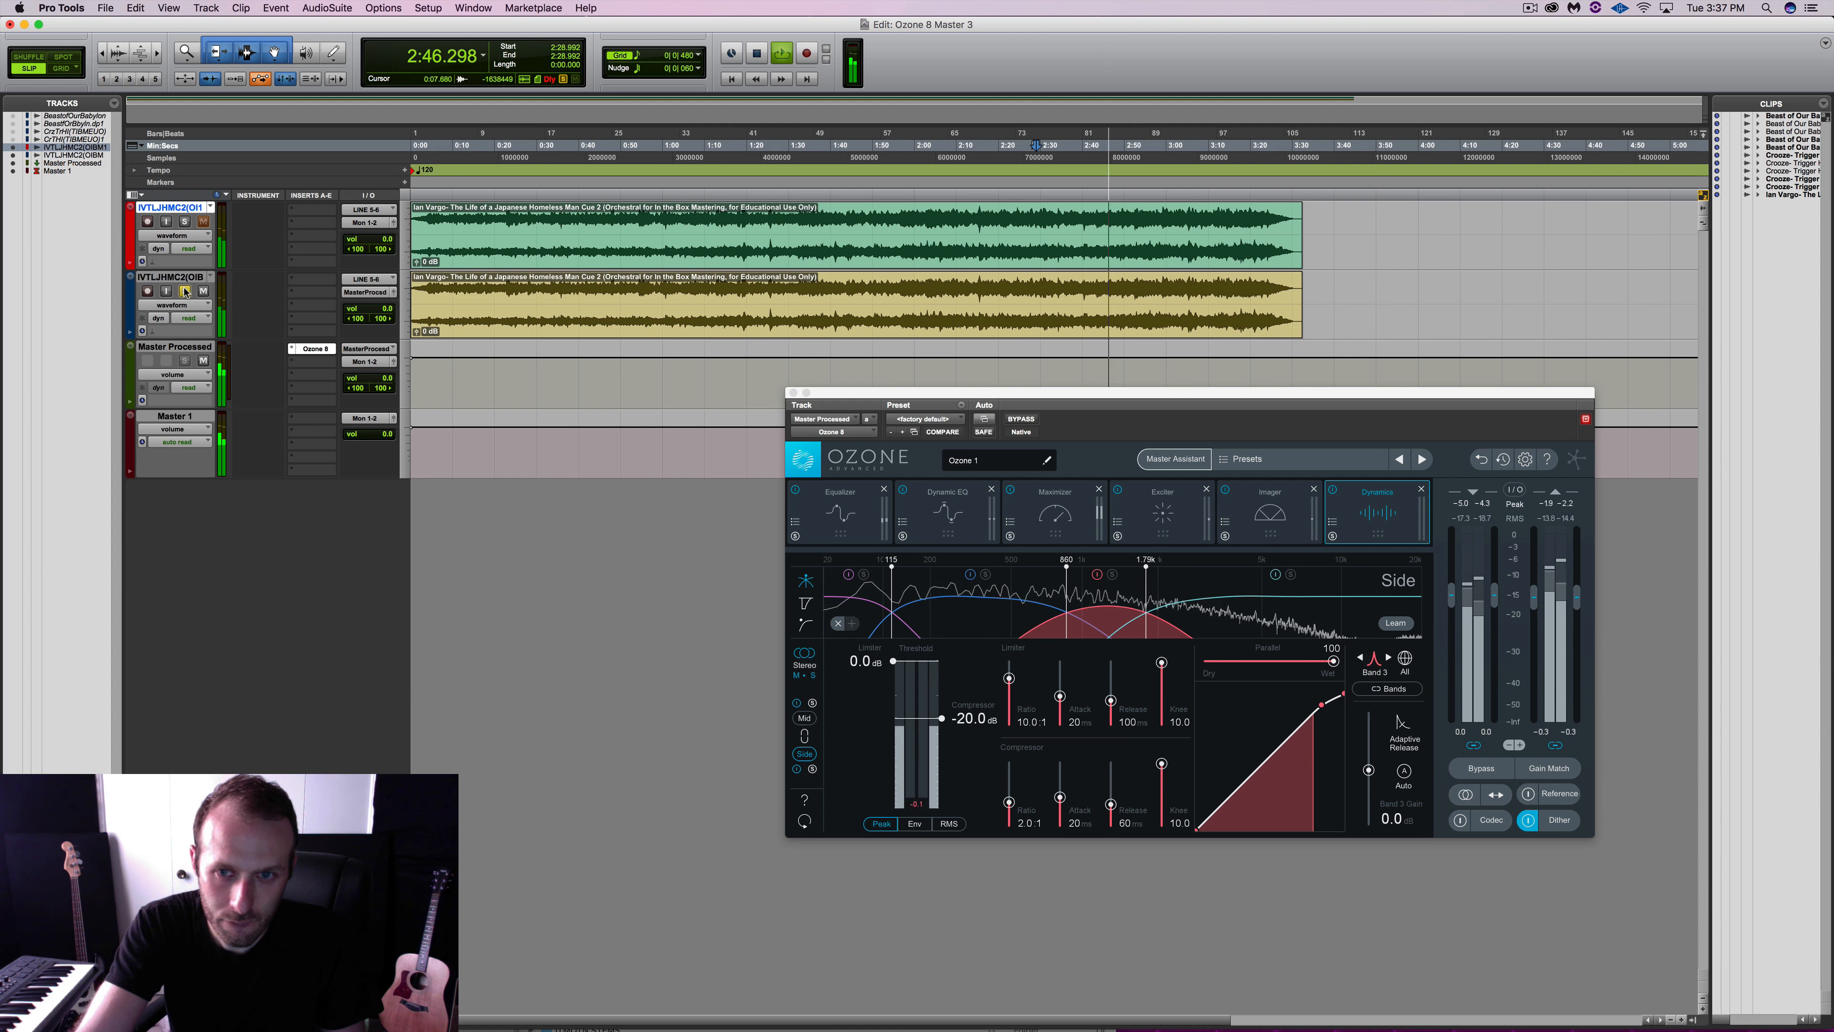
pyautogui.click(185, 222)
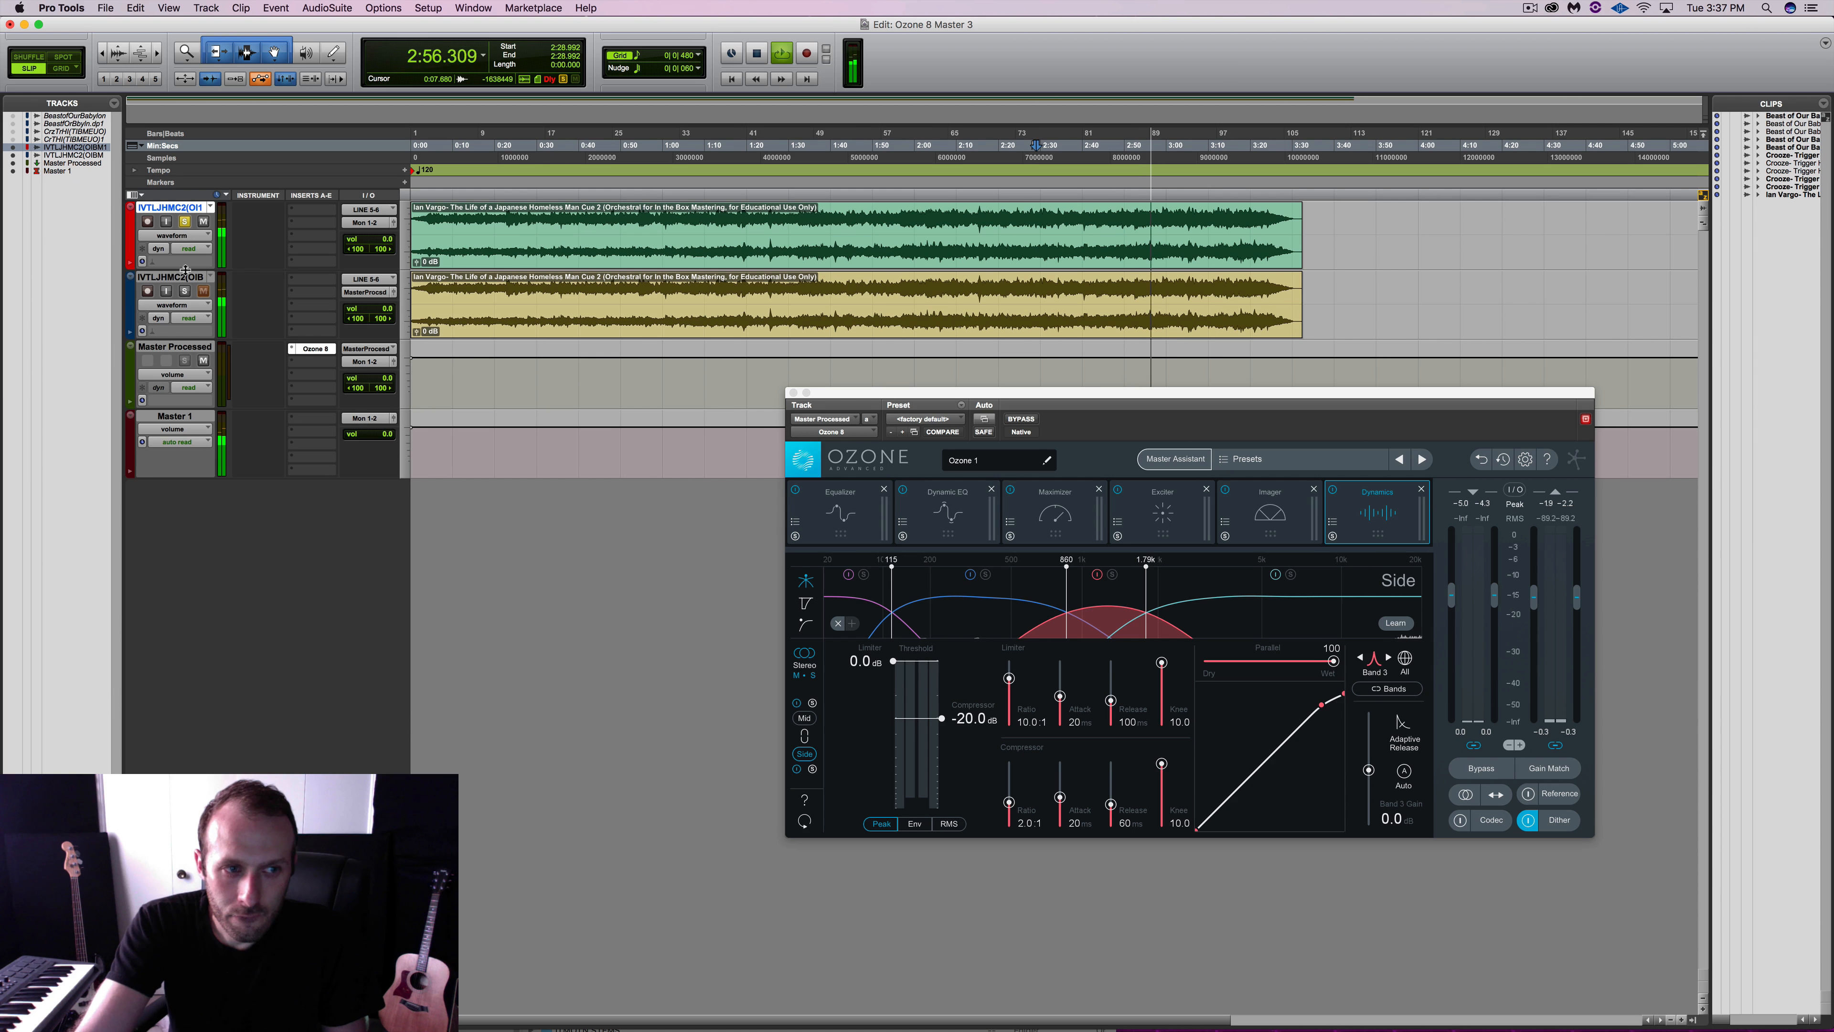
pyautogui.click(185, 291)
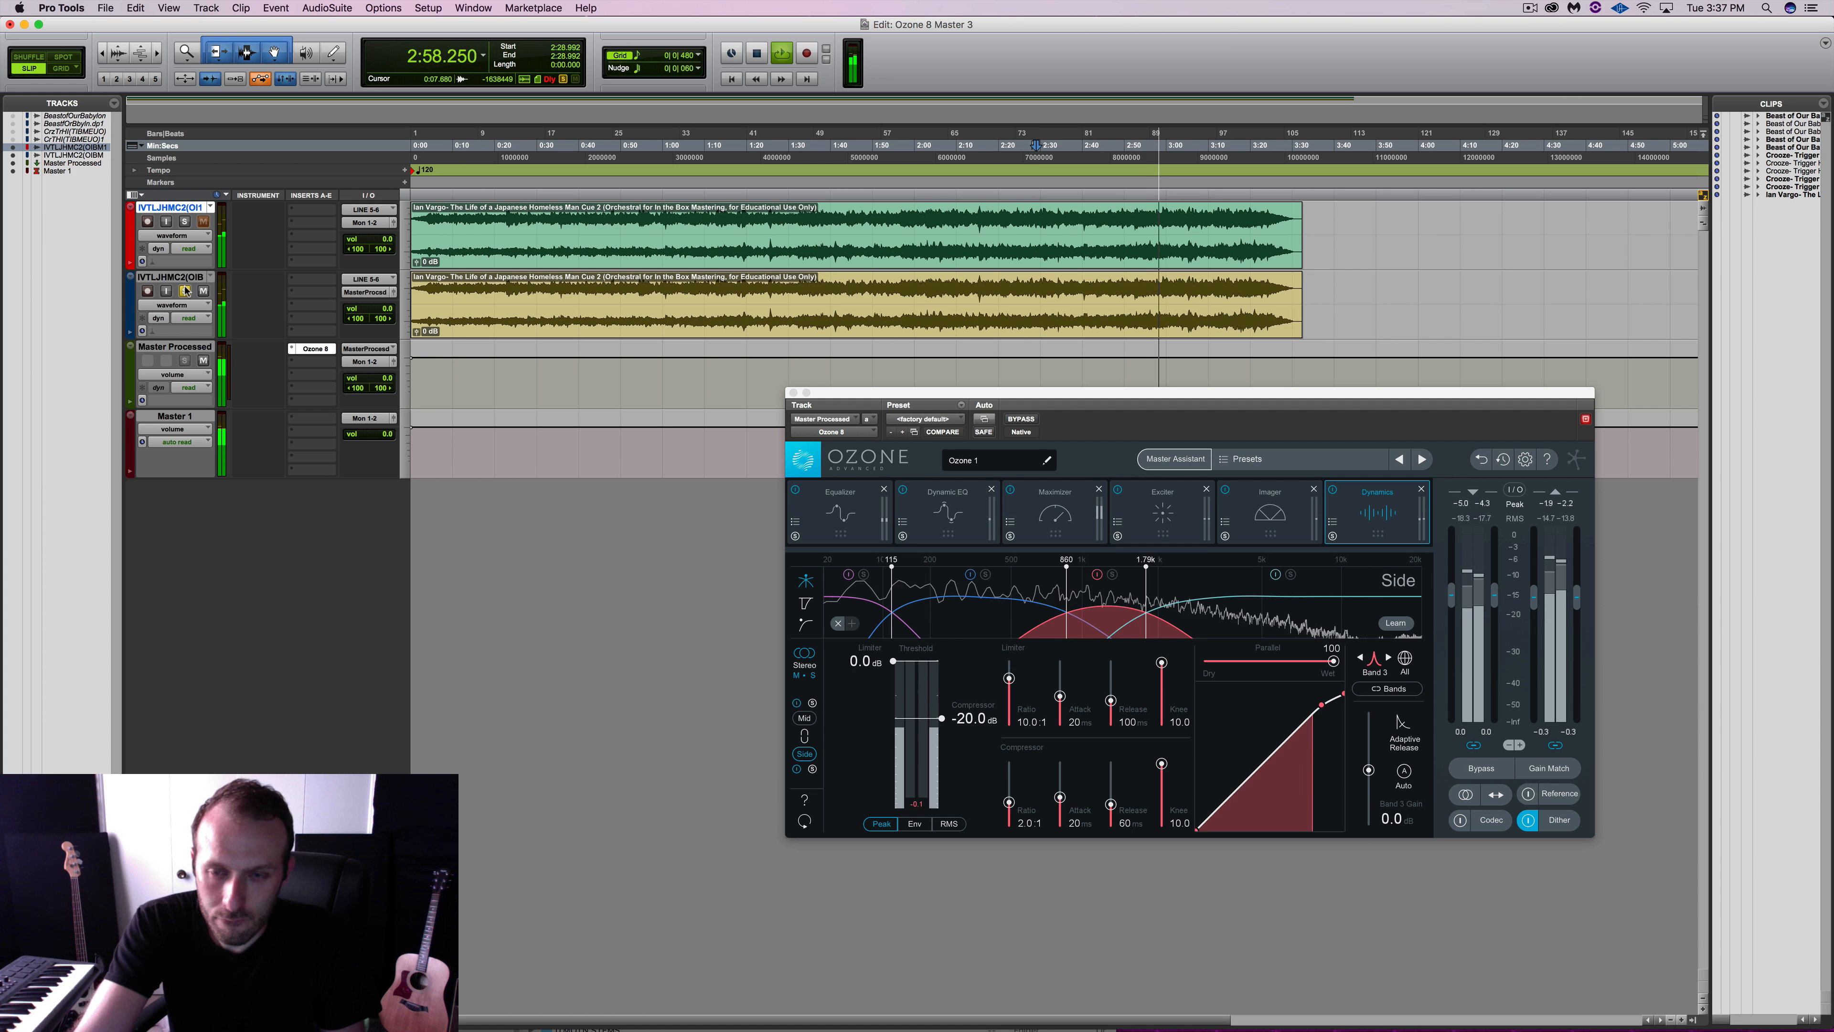